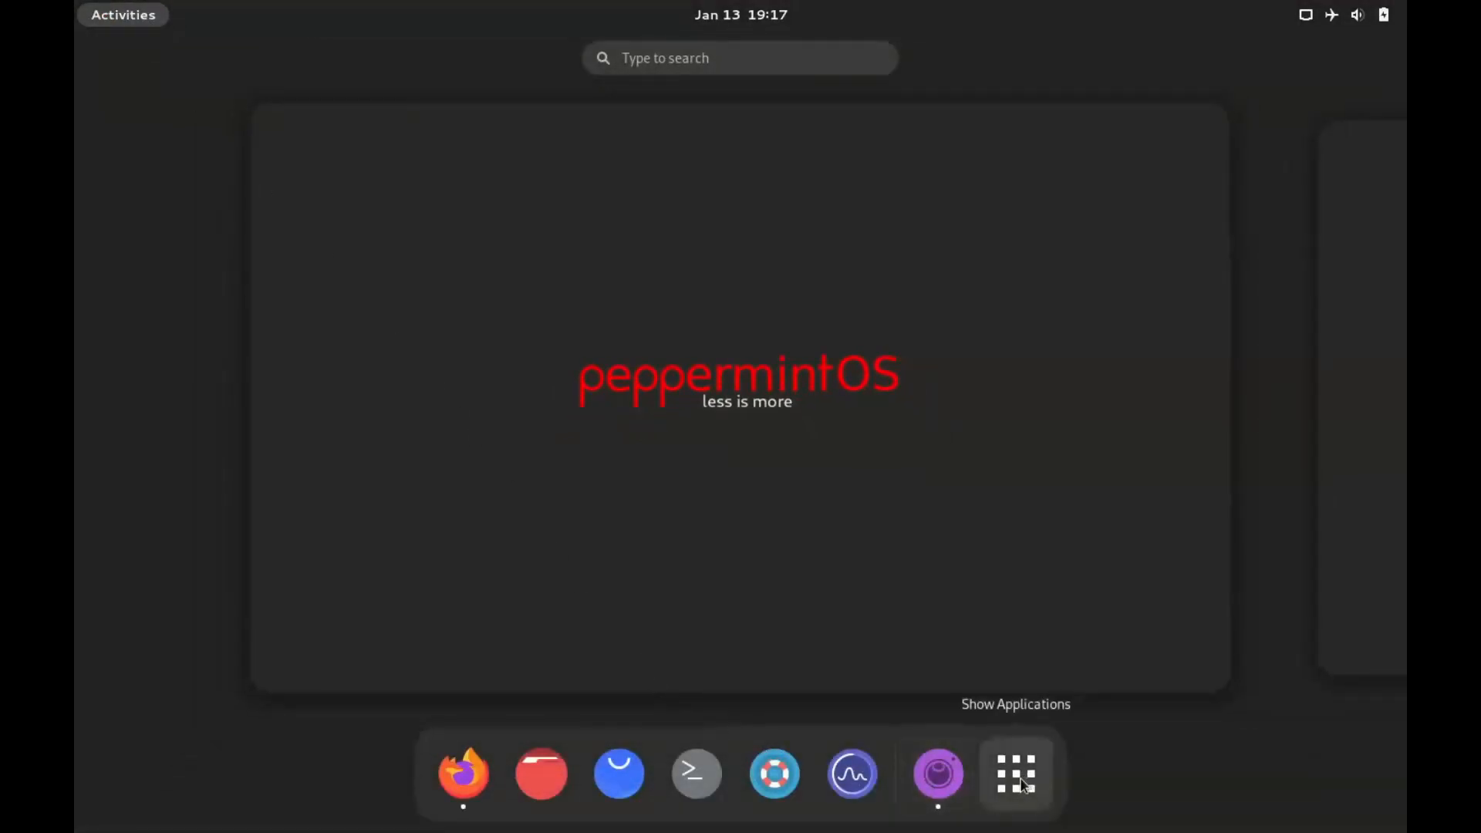
Step: Search the application grid and launch Settings on the About page with hardware and OS details
{"action": "left_click", "coordinate": [1016, 773]}
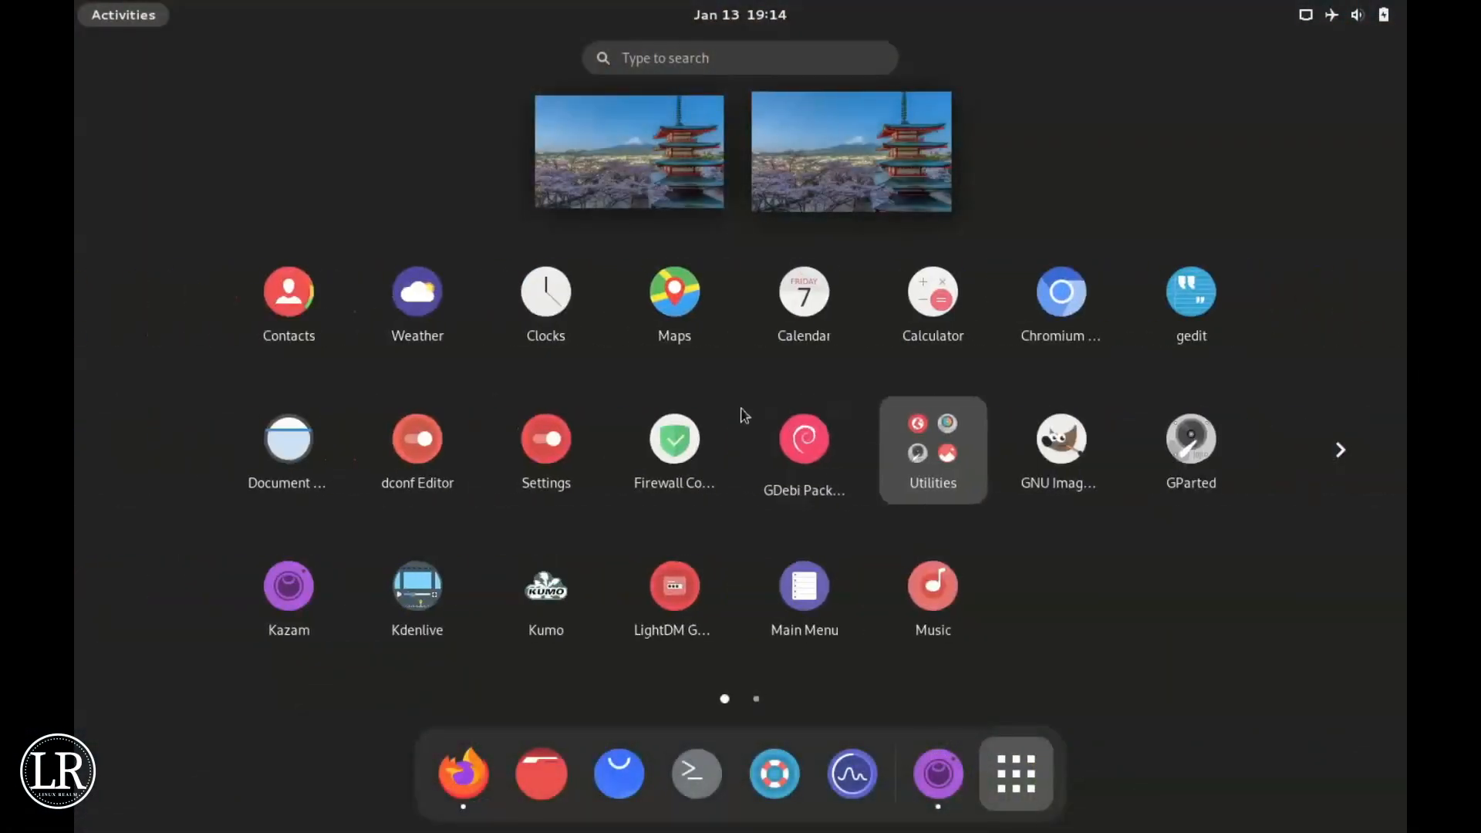
{"action": "left_click", "coordinate": [649, 57]}
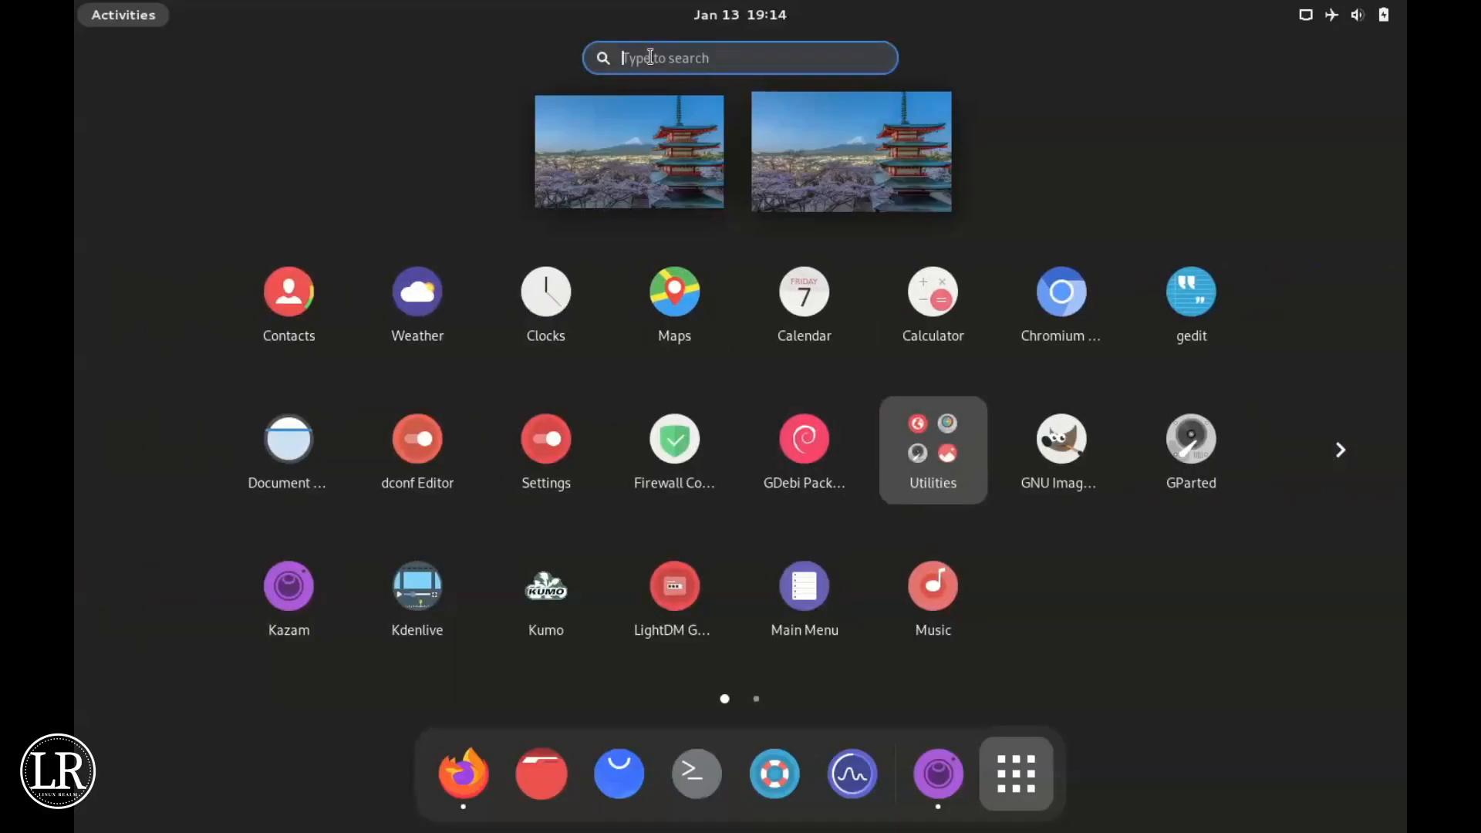
{"action": "type", "text": "d"}
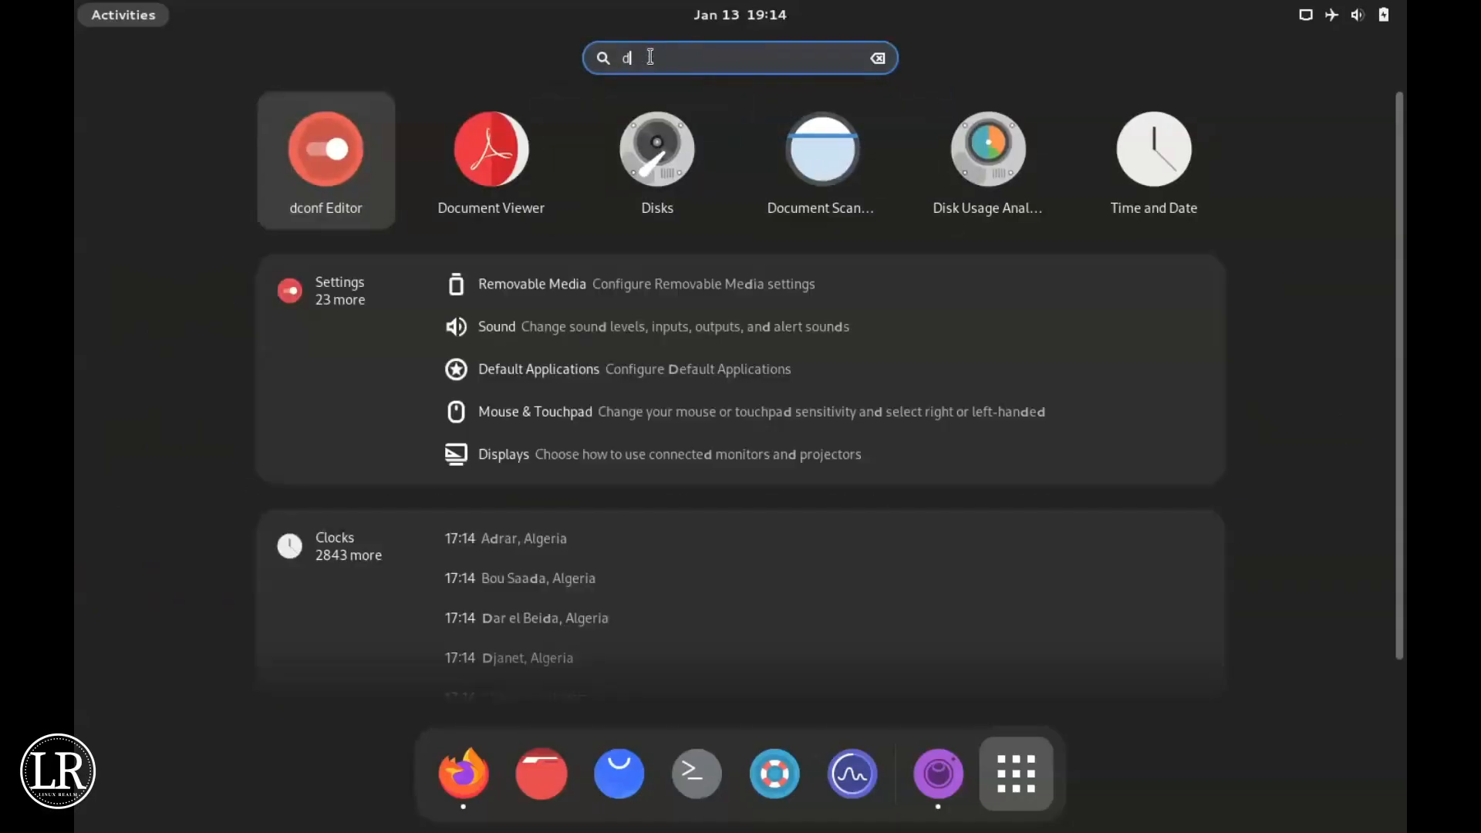
{"action": "key", "text": "BackSpace"}
{"action": "type", "text": "ab"}
{"action": "left_click", "coordinate": [861, 368]}
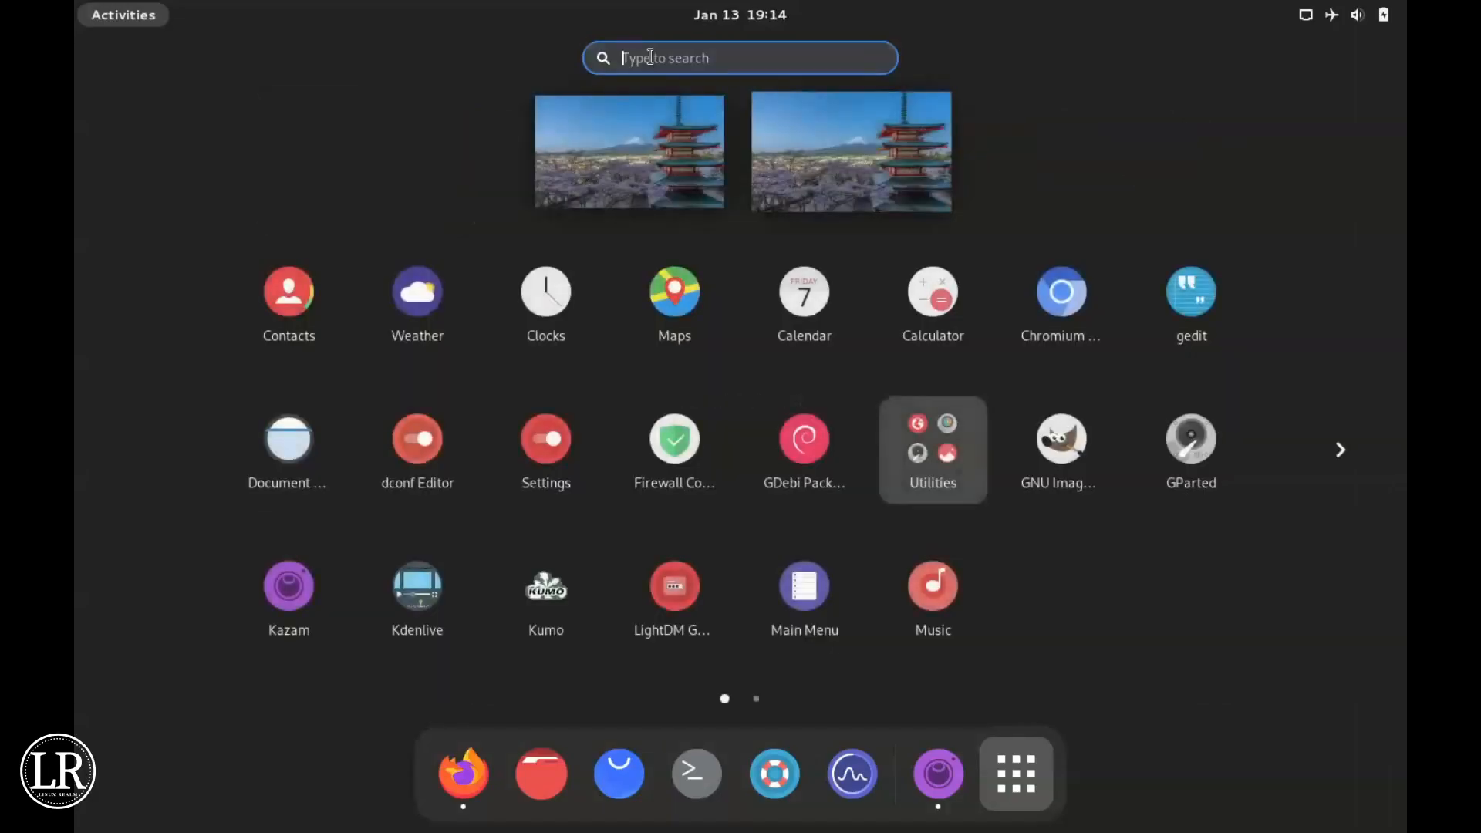
Step: Browse the About, Multitasking and Network pages, then switch Appearance to the dark style
{"action": "left_click", "coordinate": [775, 208]}
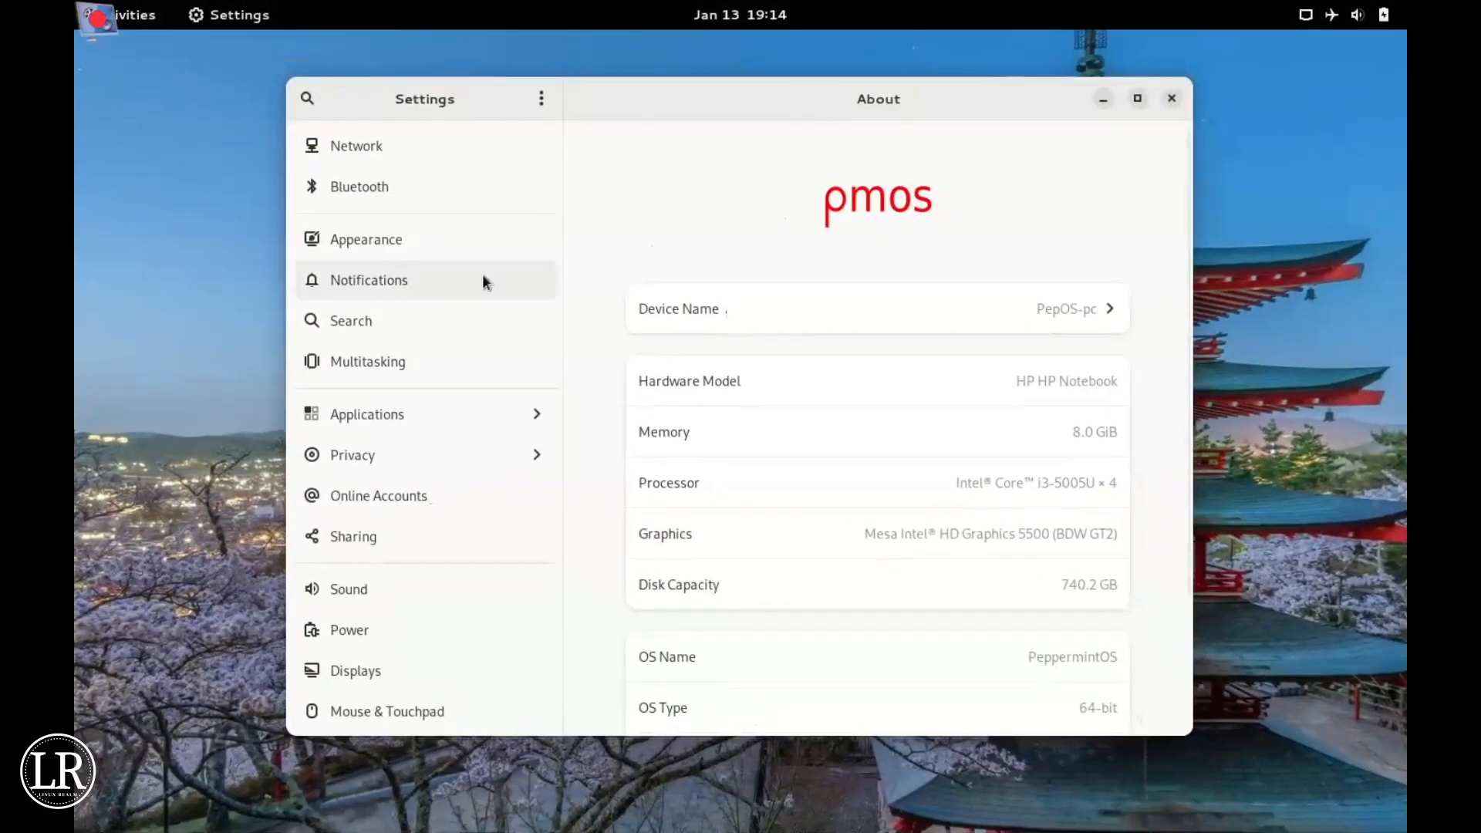
{"action": "scroll", "coordinate": [441, 326], "scroll_direction": "down", "scroll_amount": 2}
{"action": "scroll", "coordinate": [1096, 509], "scroll_direction": "down", "scroll_amount": 3}
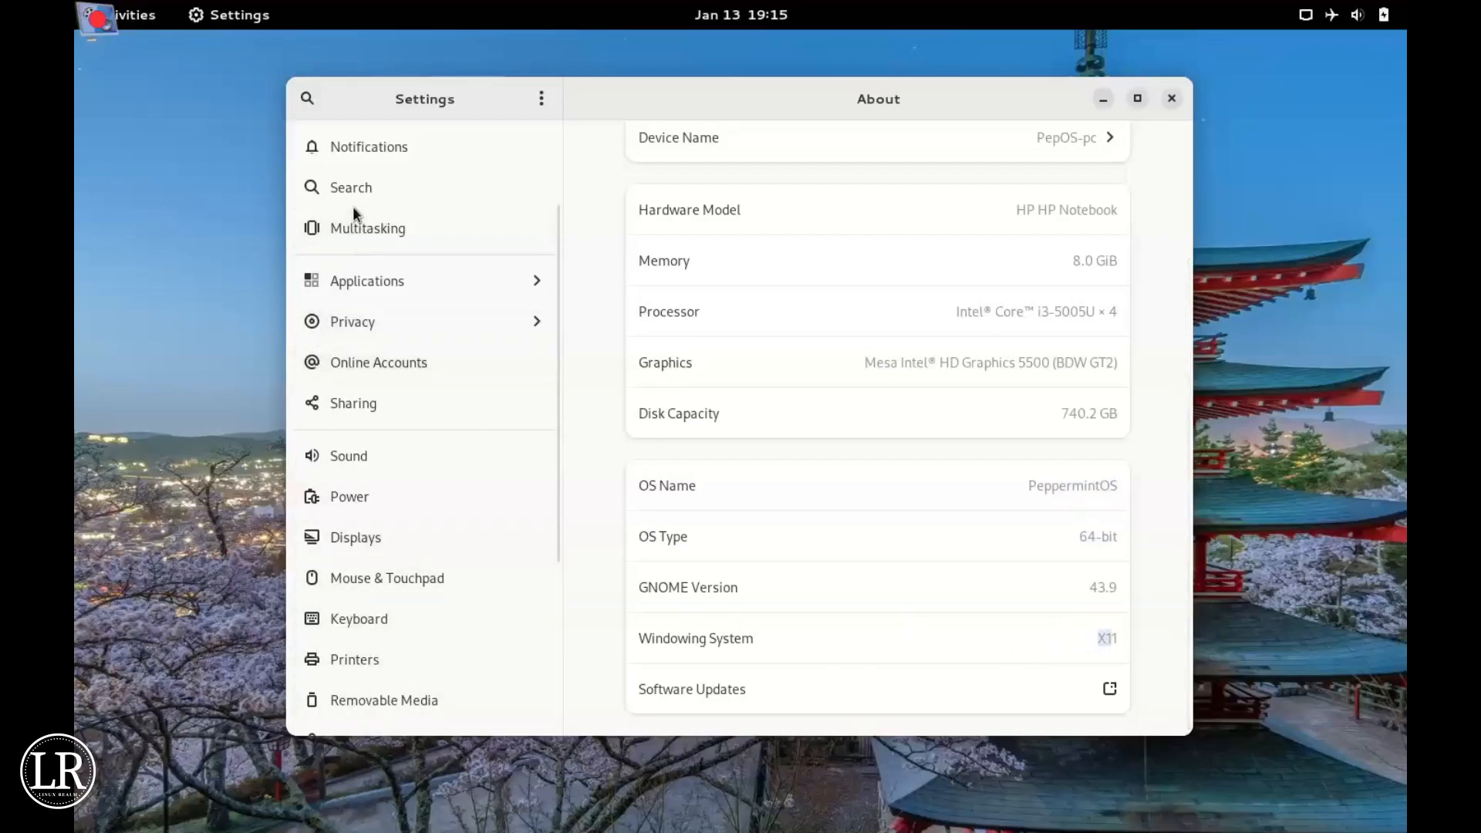
{"action": "left_click", "coordinate": [371, 232]}
{"action": "scroll", "coordinate": [370, 231], "scroll_direction": "up", "scroll_amount": 2}
{"action": "left_click", "coordinate": [354, 155]}
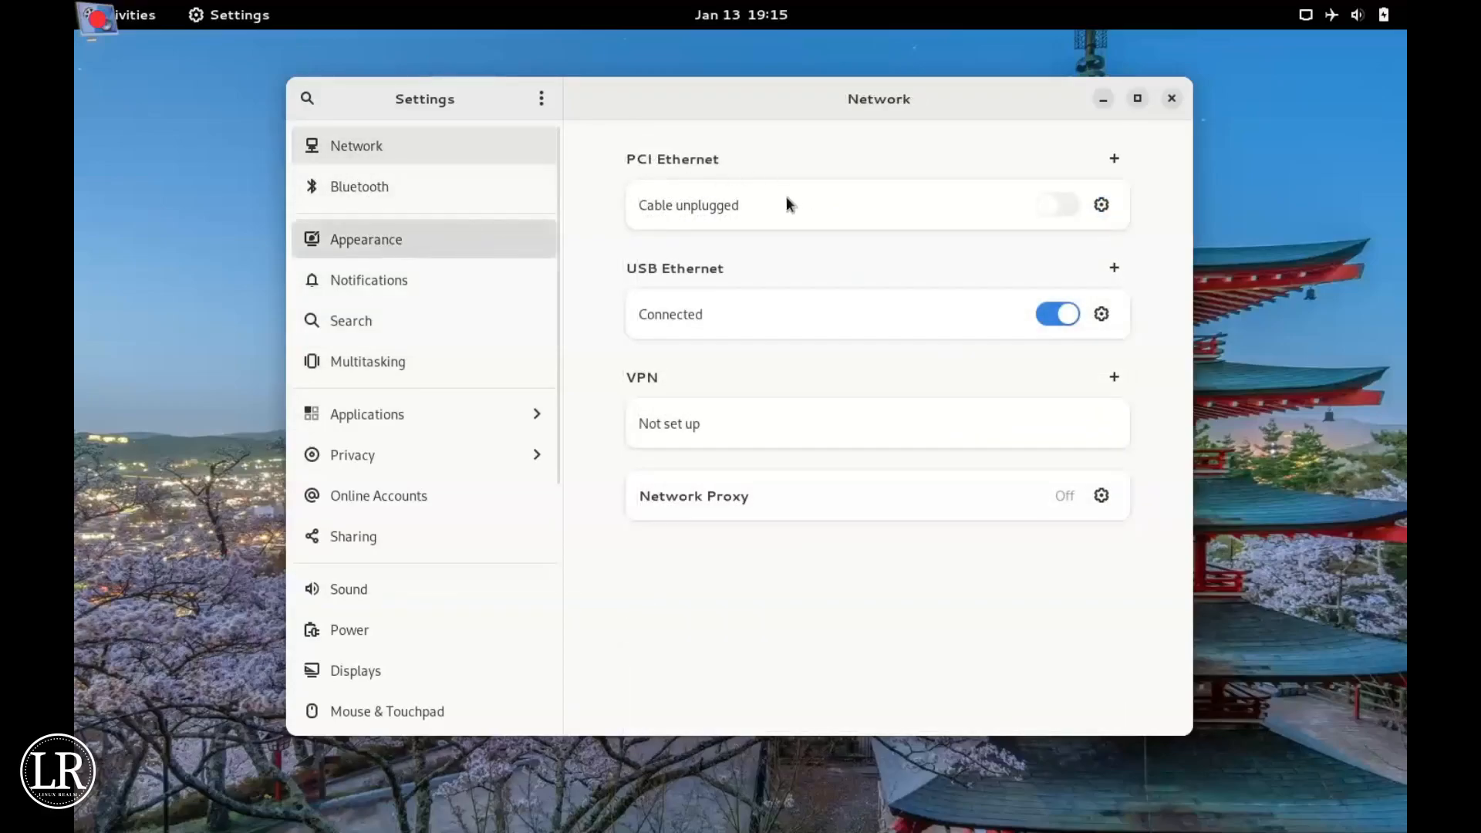
{"action": "left_click", "coordinate": [411, 238]}
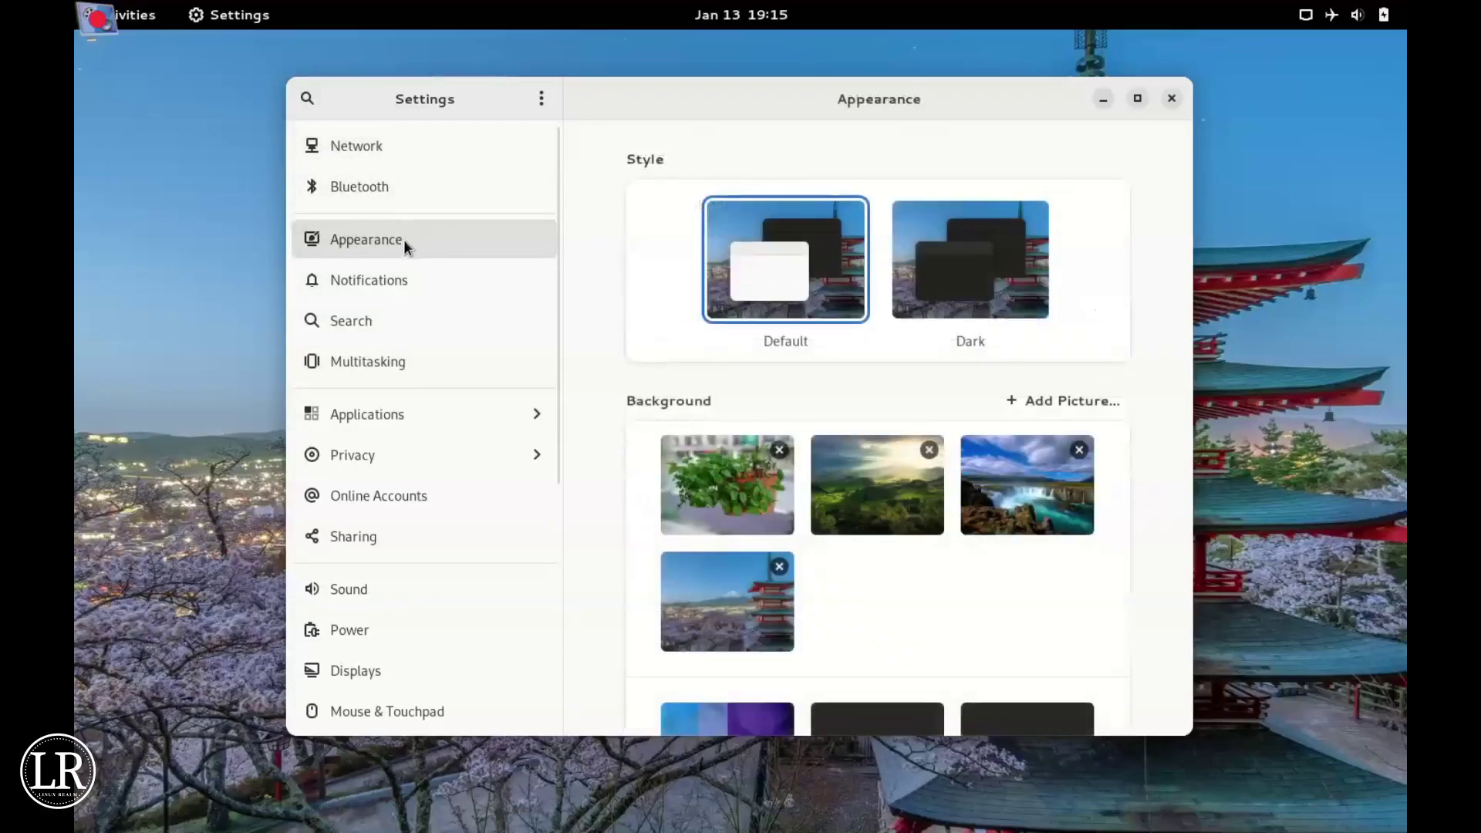
{"action": "left_click", "coordinate": [979, 268]}
{"action": "left_click_drag", "start_coordinate": [842, 109], "coordinate": [881, 183]}
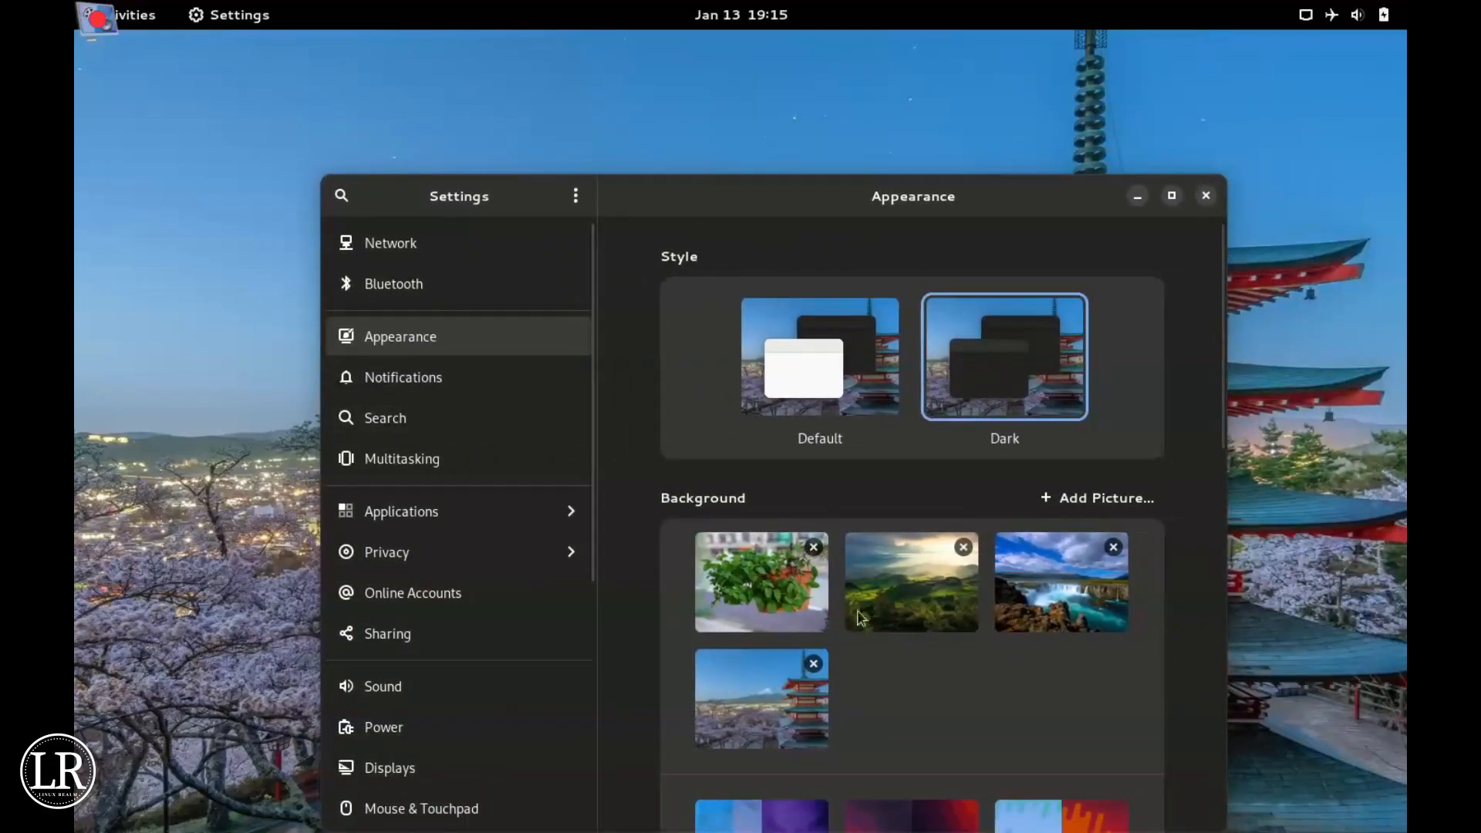
Step: Try the plant photo, then set the dark peppermintOS image as wallpaper and bring up System Monitor
{"action": "left_click", "coordinate": [775, 570]}
{"action": "scroll", "coordinate": [914, 347], "scroll_direction": "down", "scroll_amount": 10}
{"action": "scroll", "coordinate": [921, 303], "scroll_direction": "down", "scroll_amount": 2}
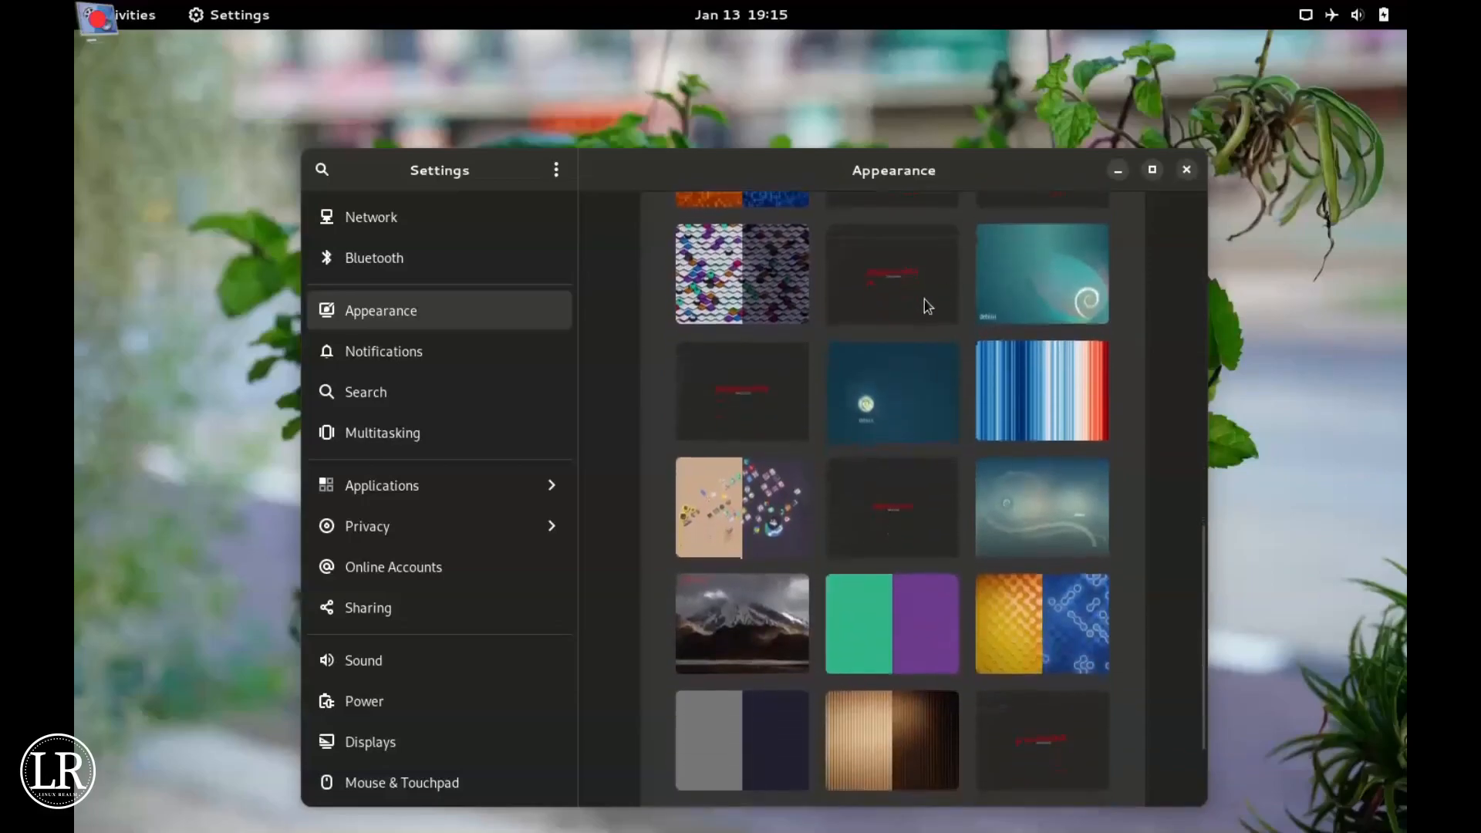
{"action": "left_click", "coordinate": [902, 304]}
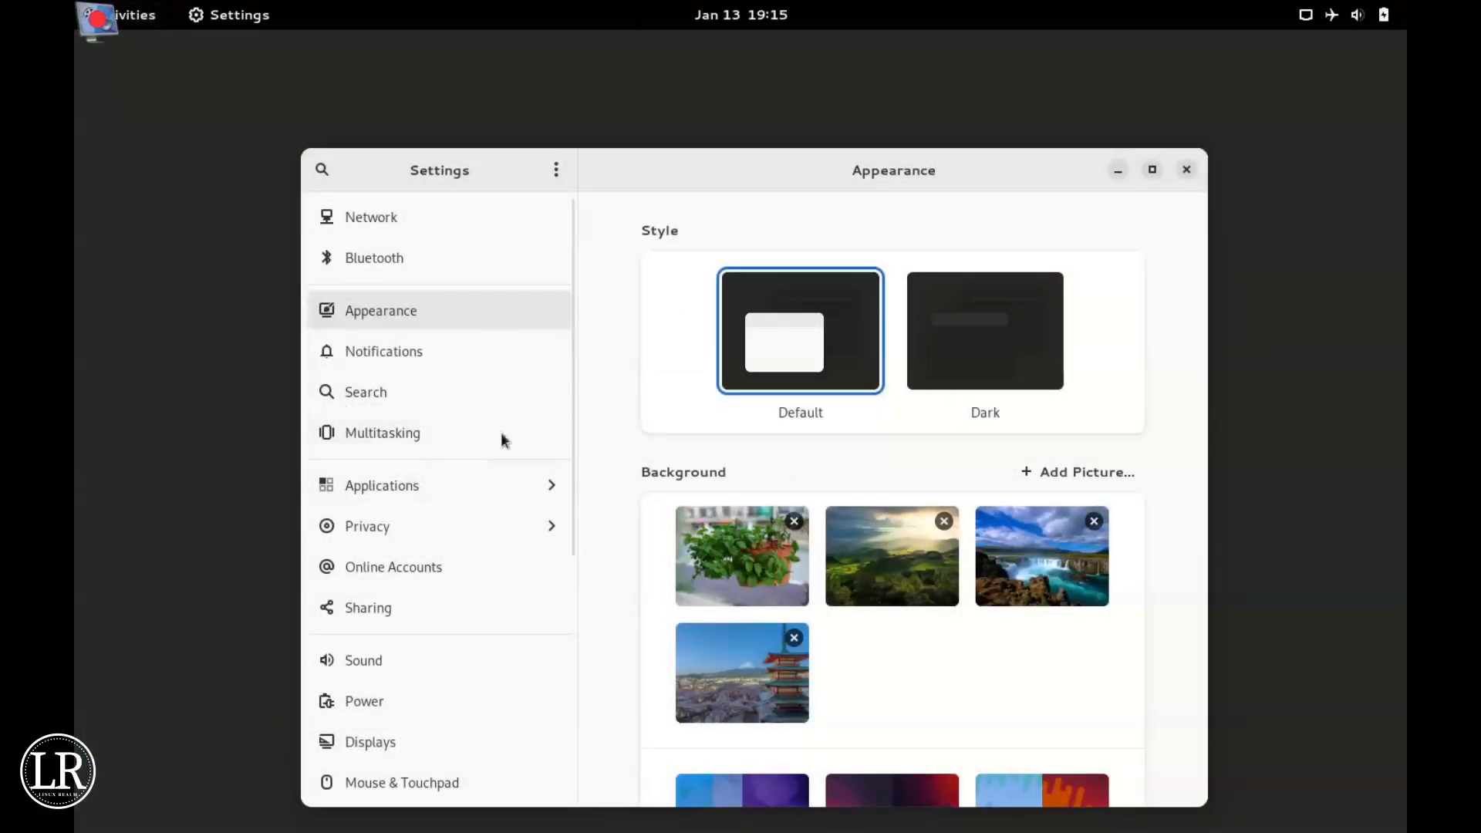
{"action": "key", "text": "super"}
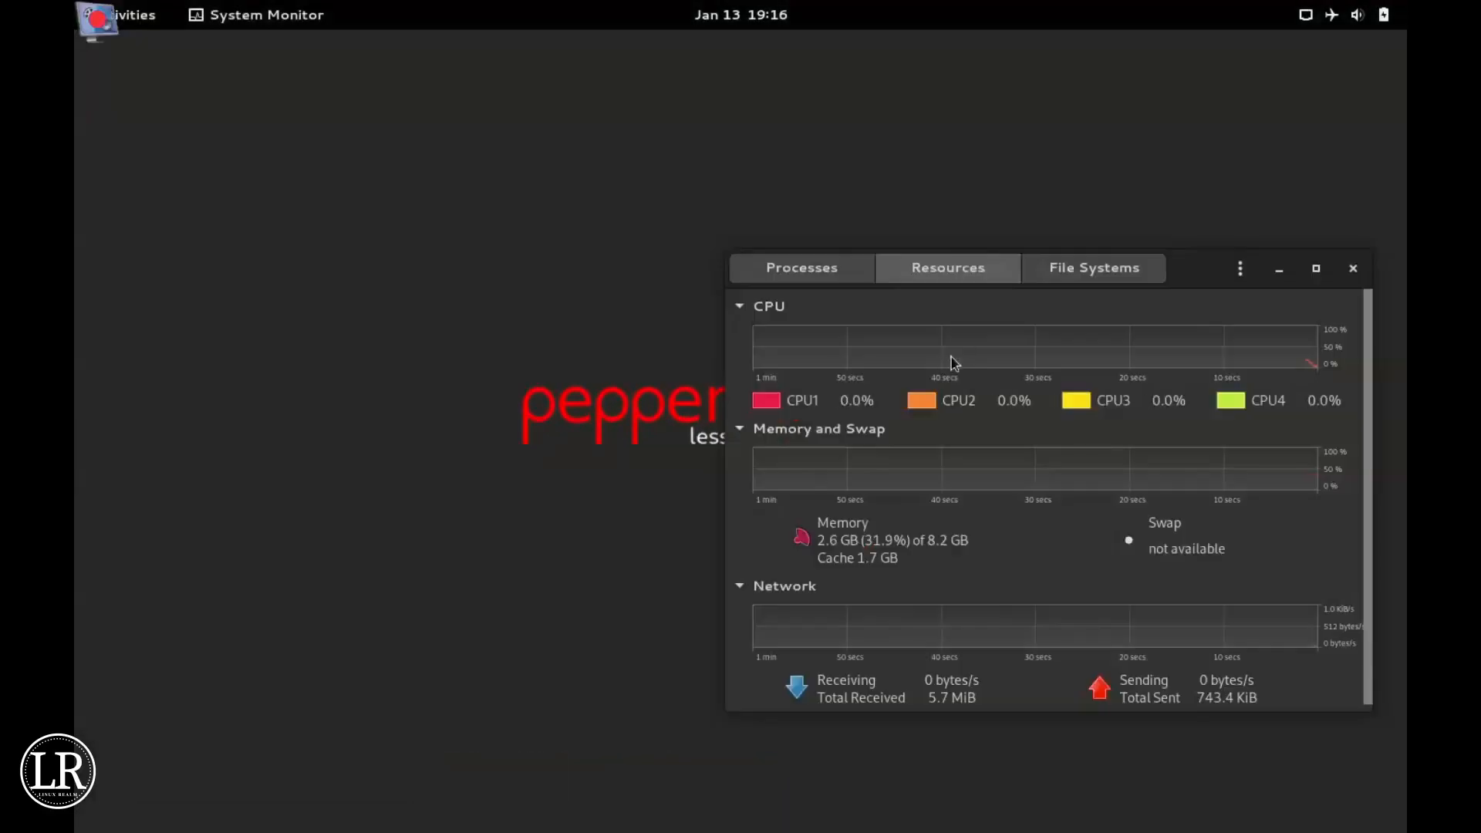
{"action": "mouse_move", "coordinate": [1198, 276]}
{"action": "left_mouse_down"}
{"action": "mouse_move", "coordinate": [899, 182]}
{"action": "mouse_move", "coordinate": [867, 192]}
{"action": "left_mouse_up"}
{"action": "type", "text": "neofetch"}
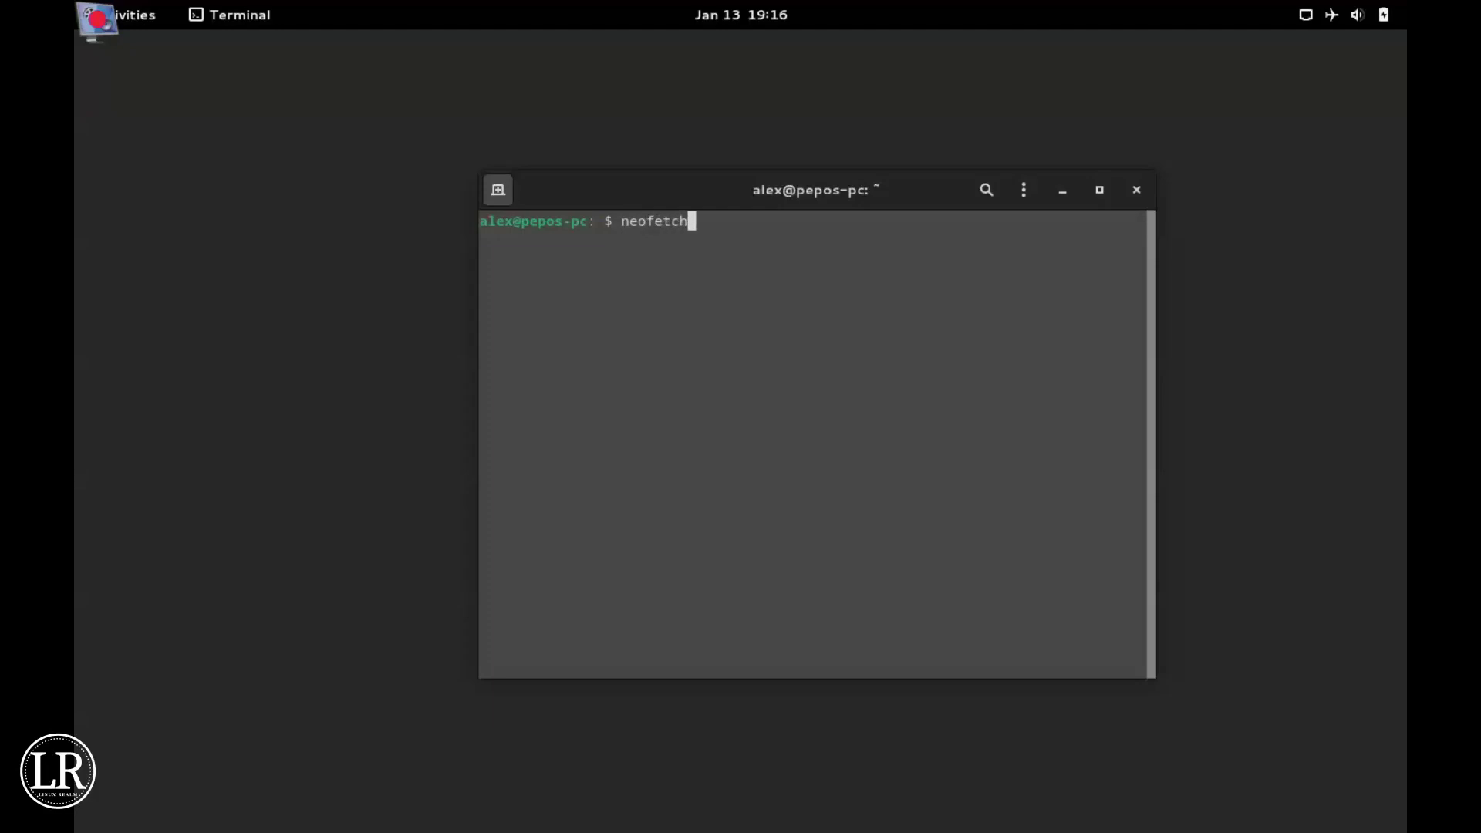
Step: Run neofetch and highlight the PeppermintOS name, architecture and GNOME version lines
{"action": "key", "text": "Return"}
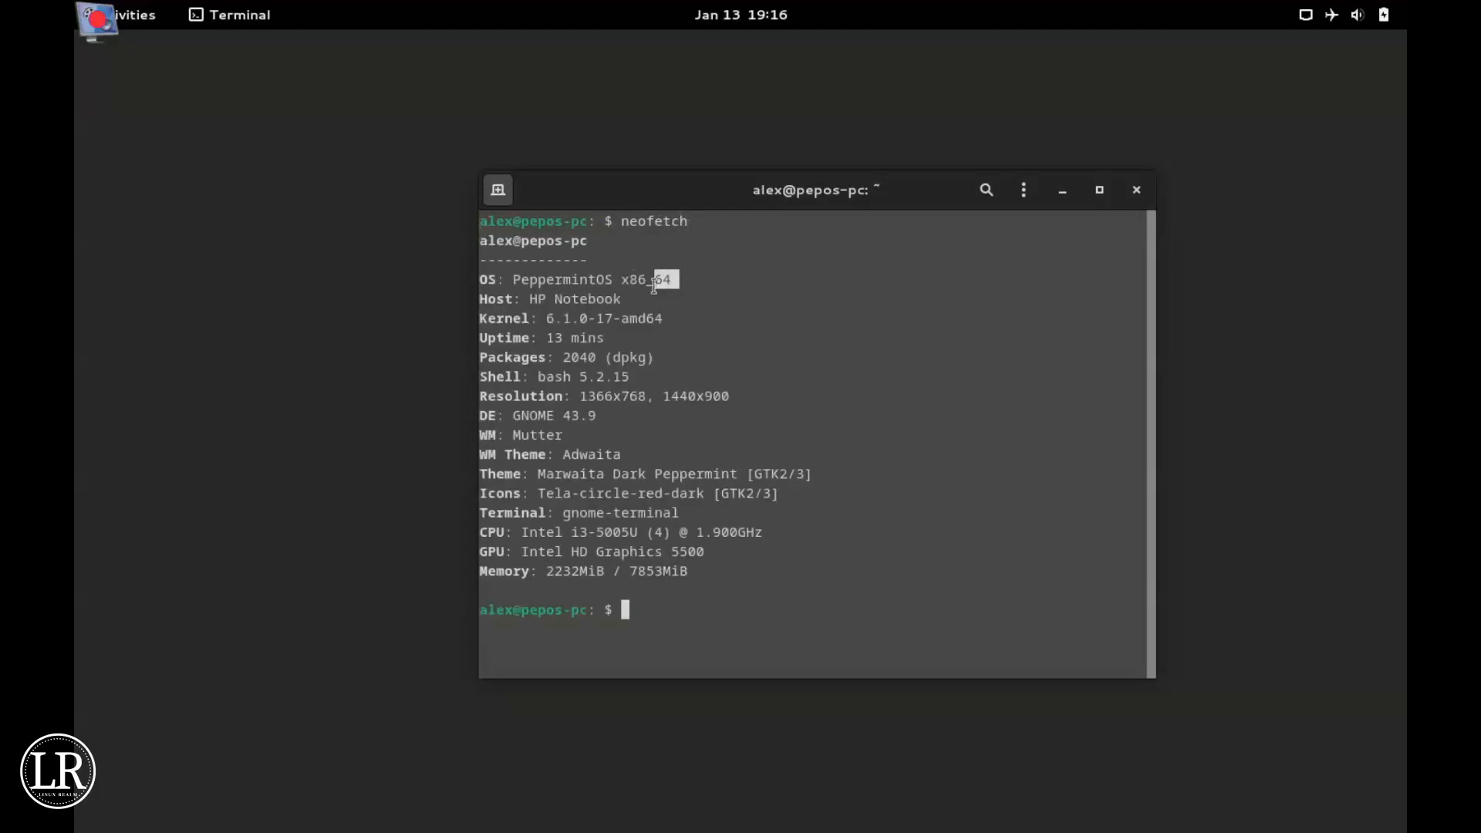
{"action": "left_click_drag", "start_coordinate": [654, 283], "coordinate": [533, 271]}
{"action": "left_click_drag", "start_coordinate": [606, 414], "coordinate": [570, 414]}
Step: Close the terminal and bring up the full application grid
{"action": "left_click", "coordinate": [1135, 188]}
{"action": "key", "text": "super"}
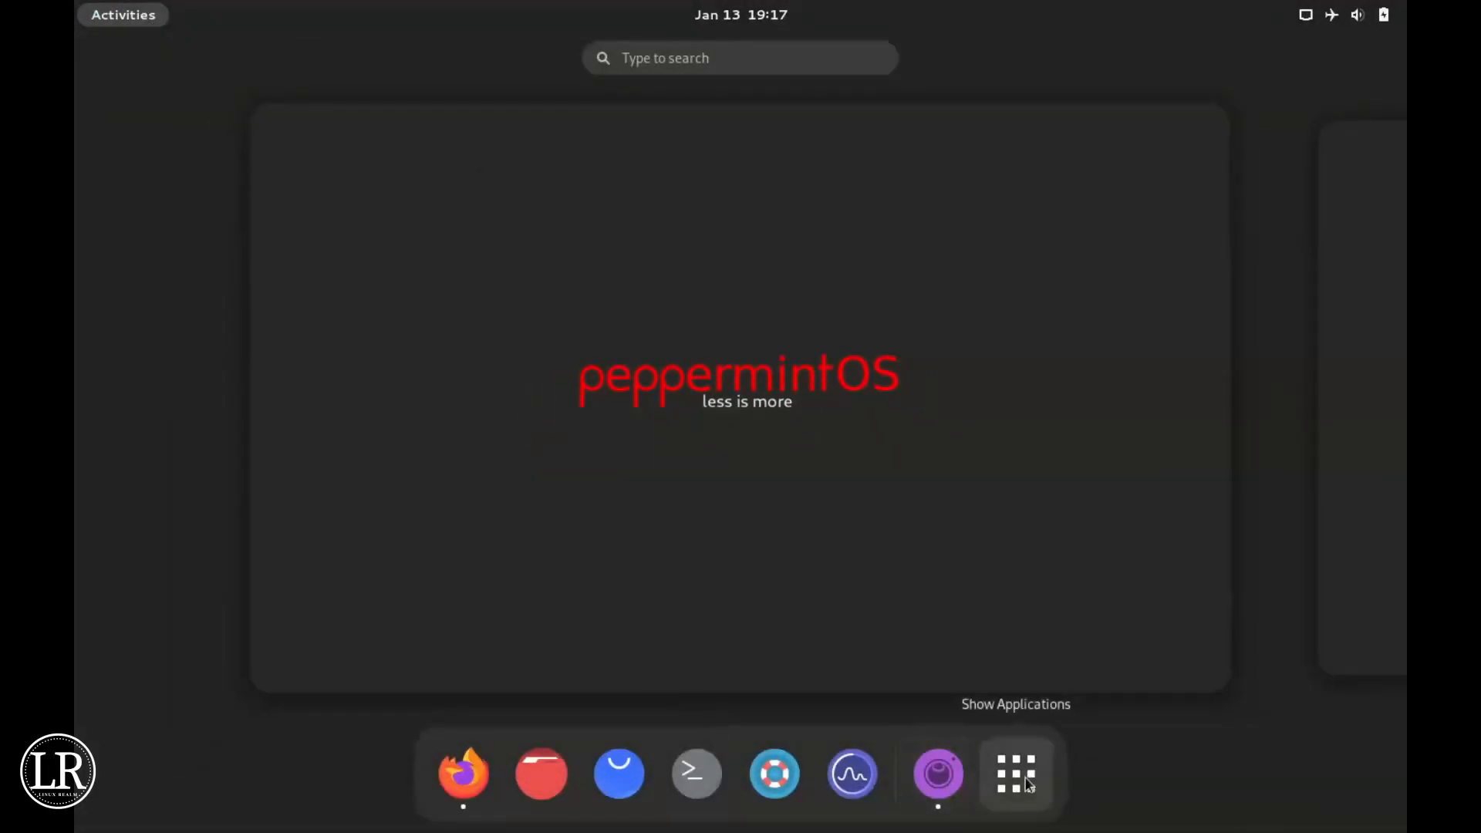
{"action": "left_click", "coordinate": [1022, 786]}
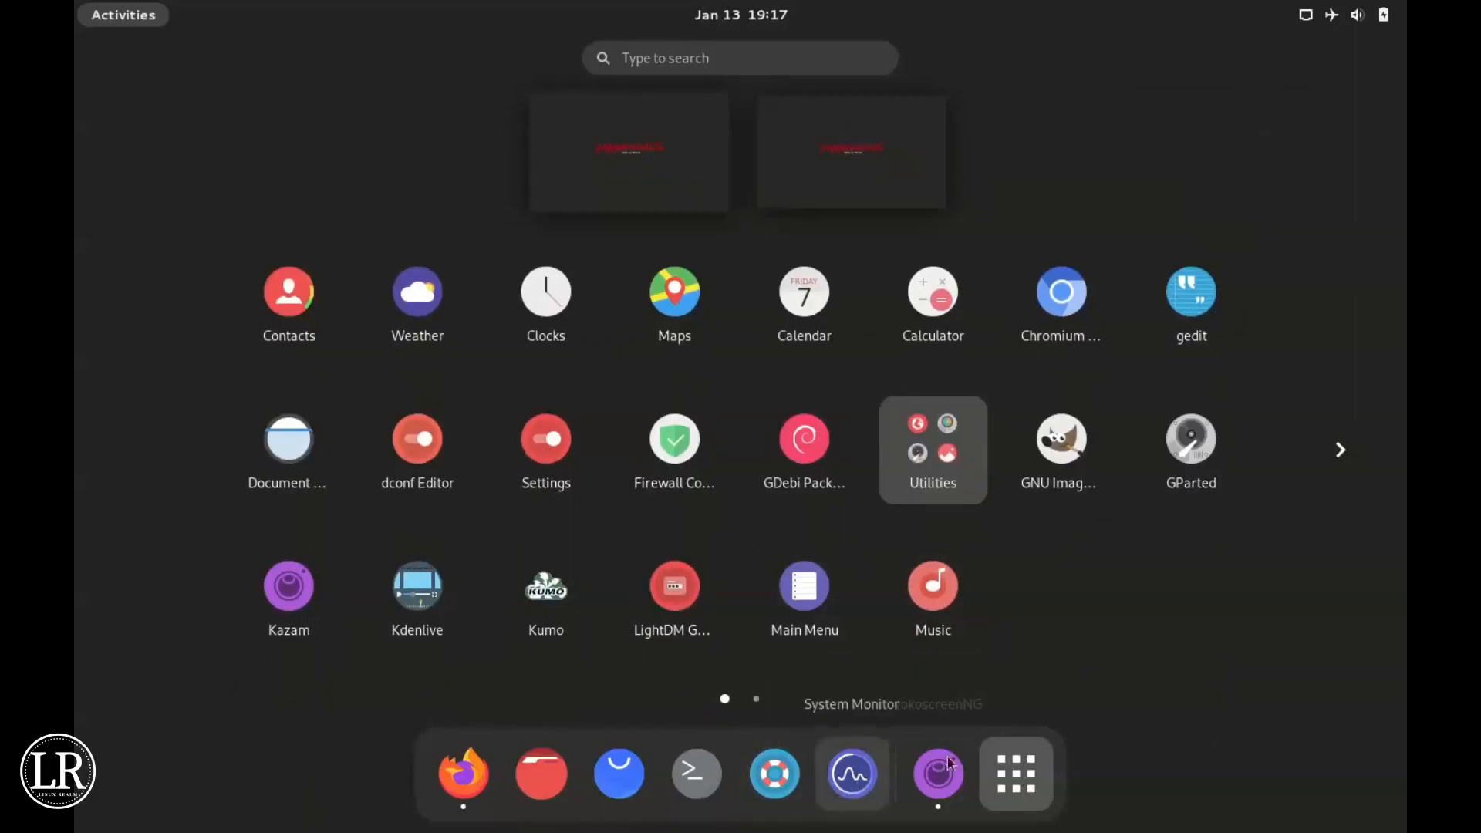
Step: Launch the Software store and browse Installed, Updates and Software Repositories, then dismiss the dialog
{"action": "left_click", "coordinate": [618, 772]}
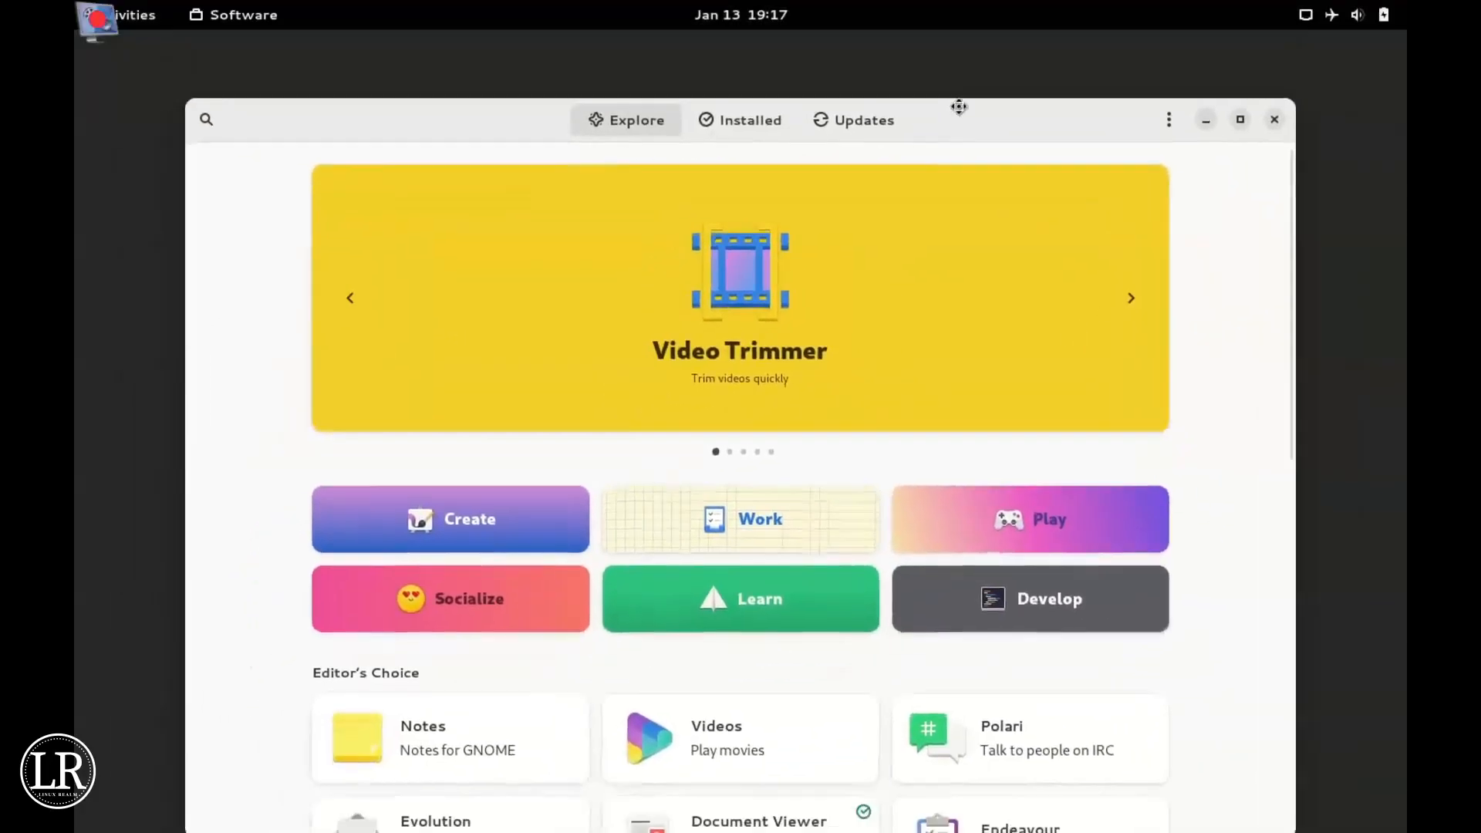
{"action": "left_click", "coordinate": [741, 85]}
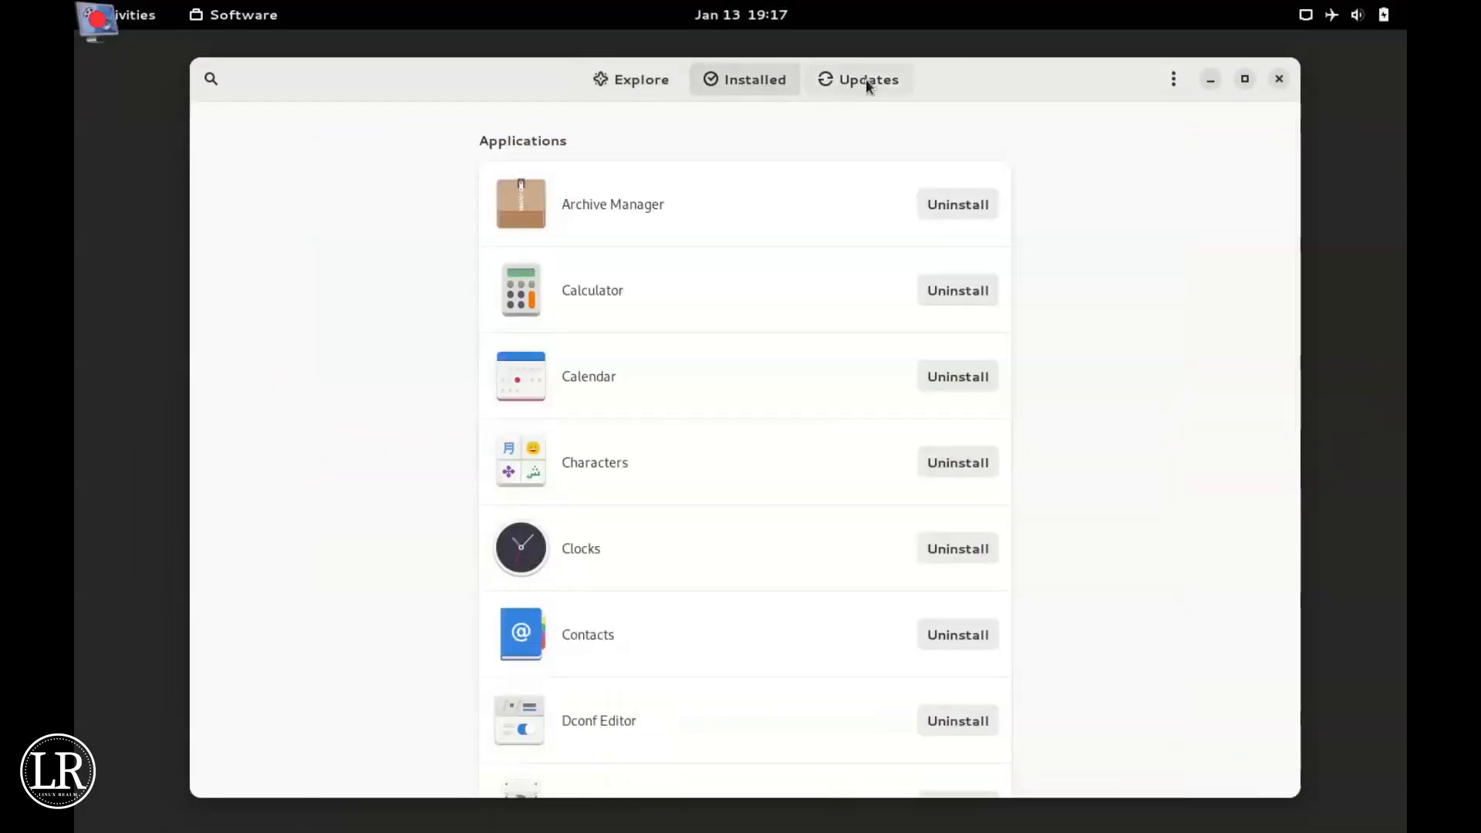
{"action": "left_click", "coordinate": [869, 78]}
{"action": "left_click", "coordinate": [638, 89]}
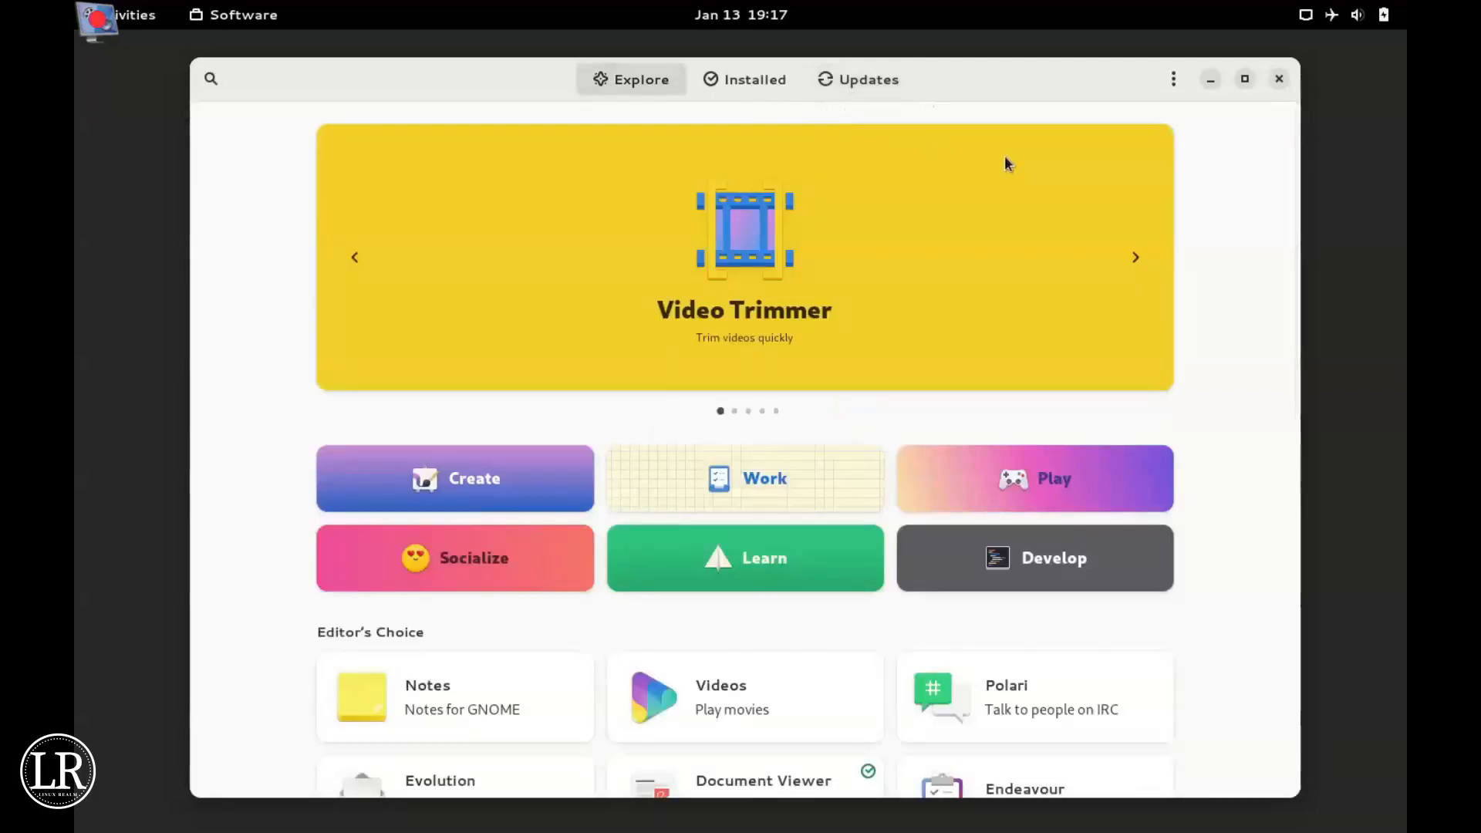
{"action": "left_click", "coordinate": [1173, 79]}
{"action": "left_click", "coordinate": [1175, 131]}
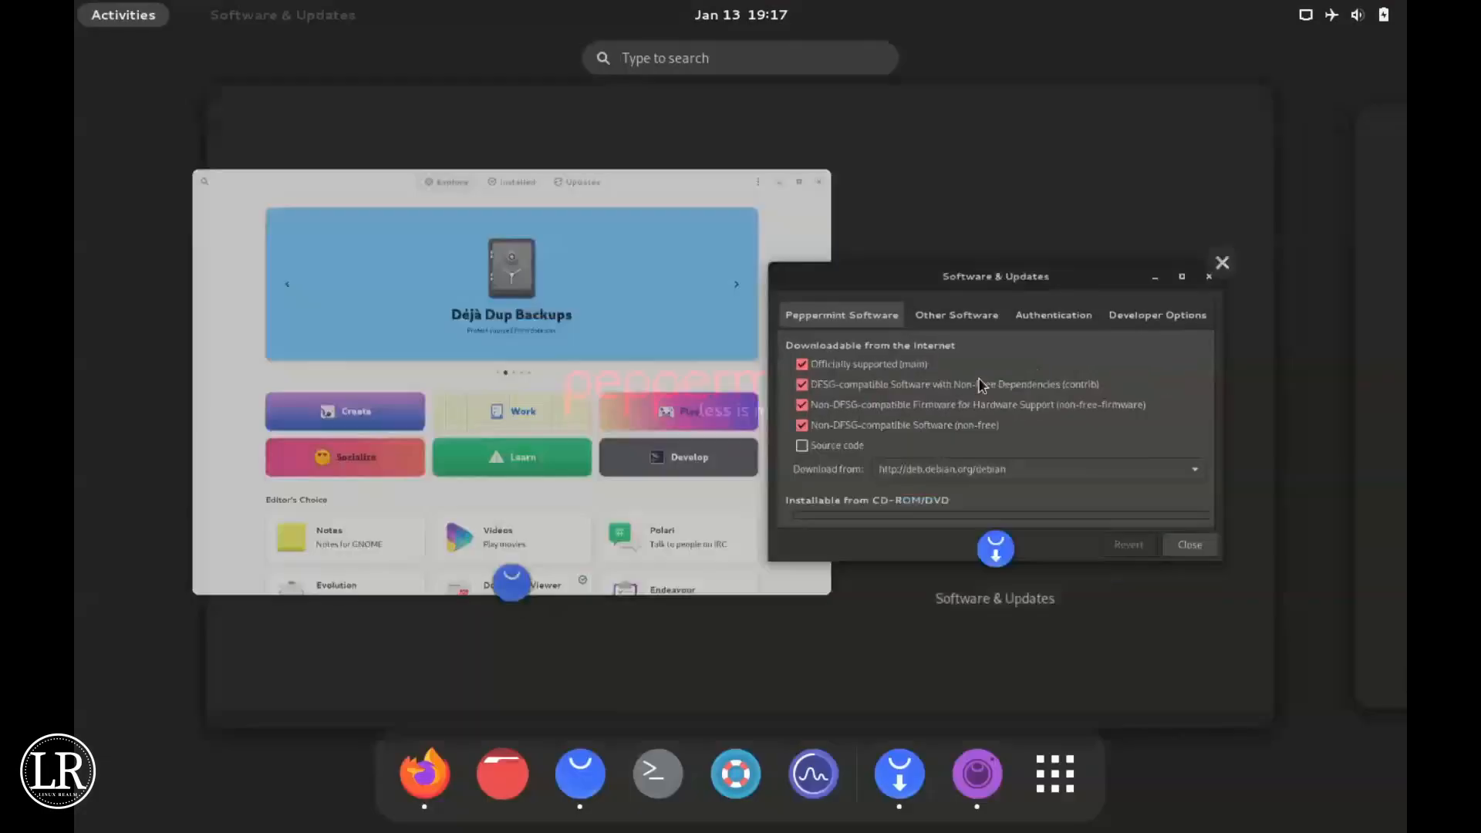
{"action": "key", "text": "Escape"}
Step: Set the potted mint plant photo as the desktop wallpaper via Change Background
{"action": "right_click", "coordinate": [784, 503]}
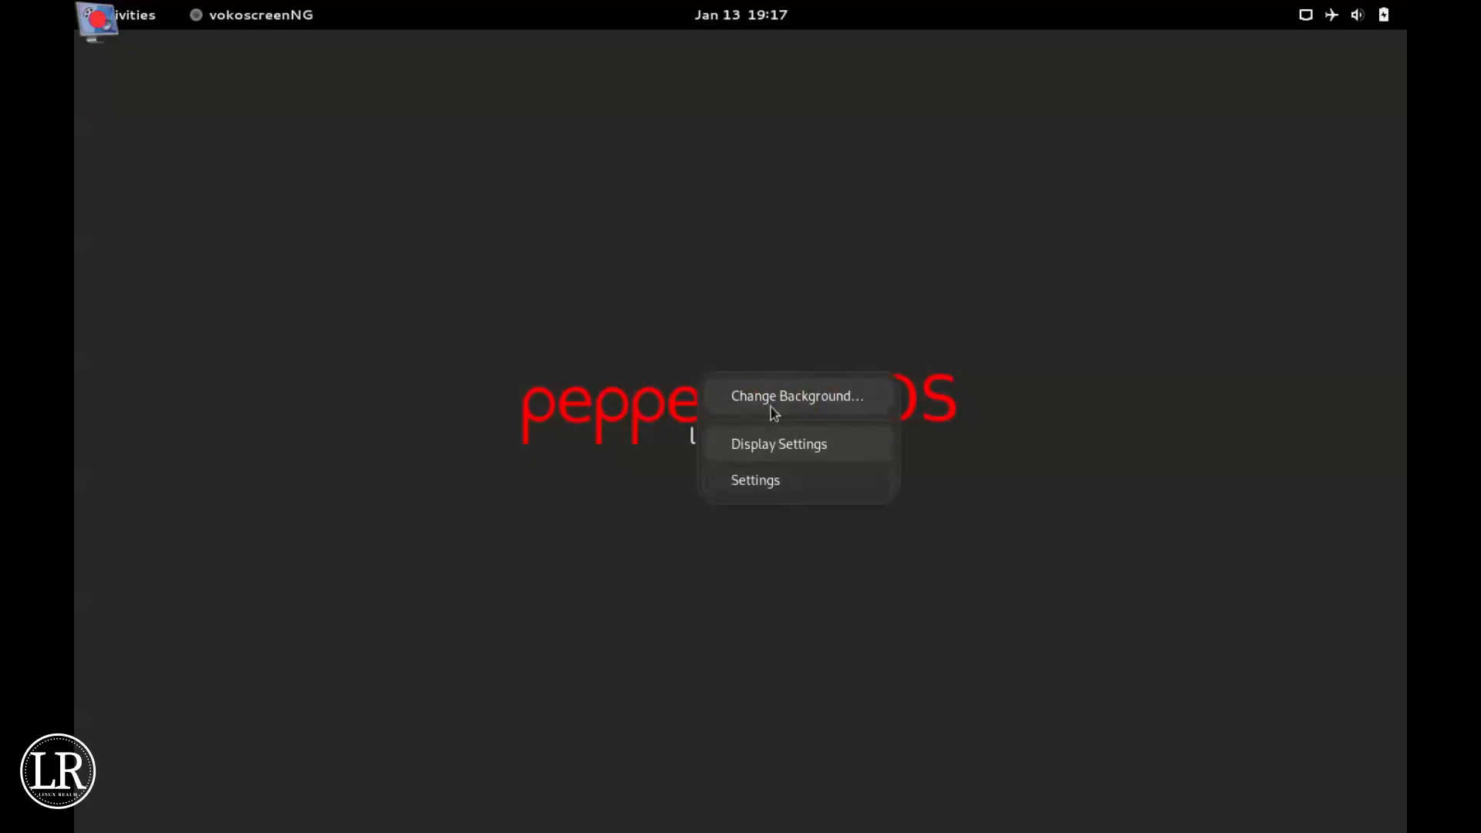
{"action": "left_click", "coordinate": [771, 407]}
{"action": "left_click", "coordinate": [740, 485]}
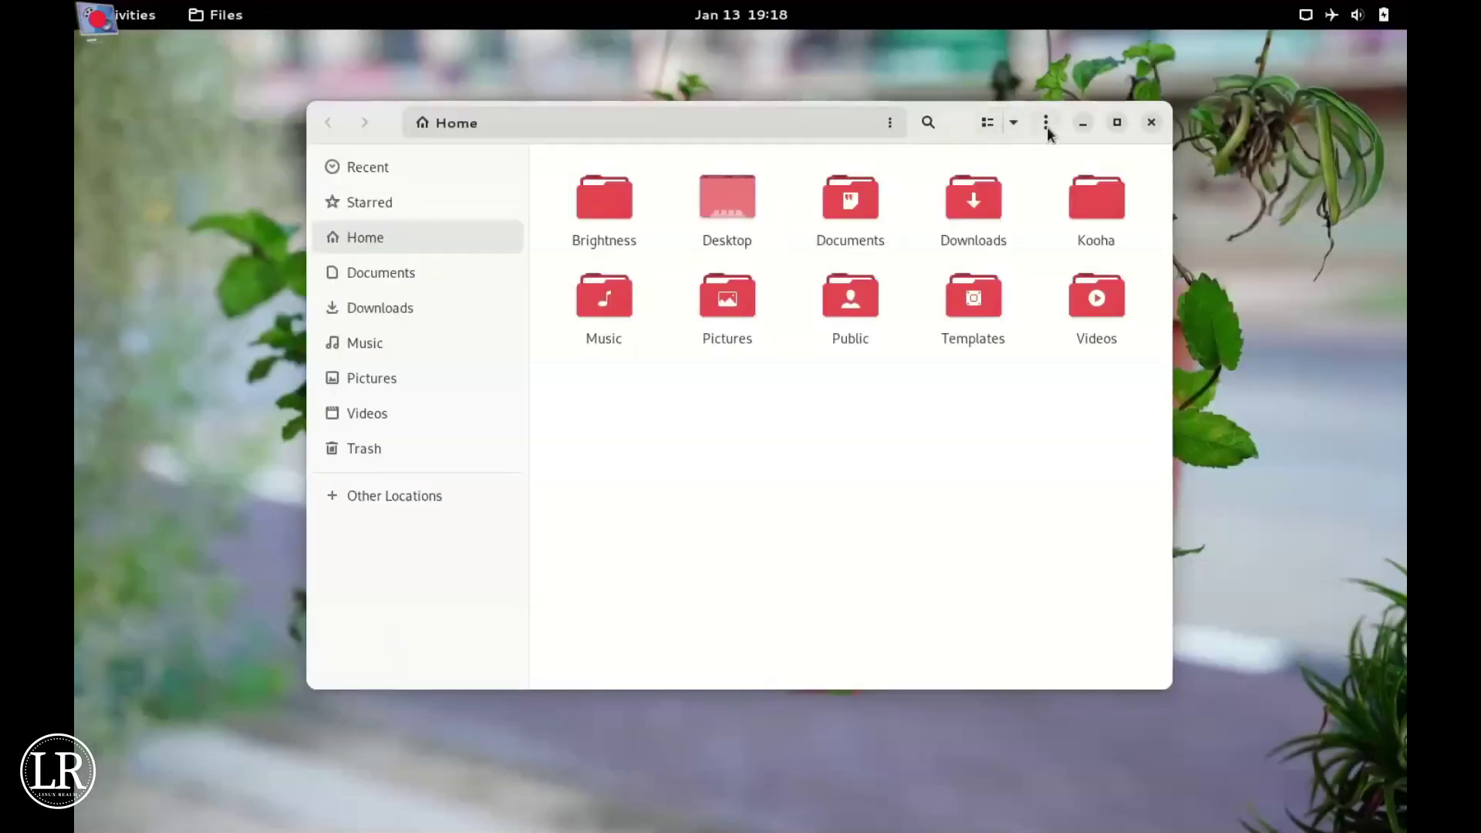
Step: View the Files About dialog (version 43.2) and close the file manager
{"action": "left_click", "coordinate": [1045, 122]}
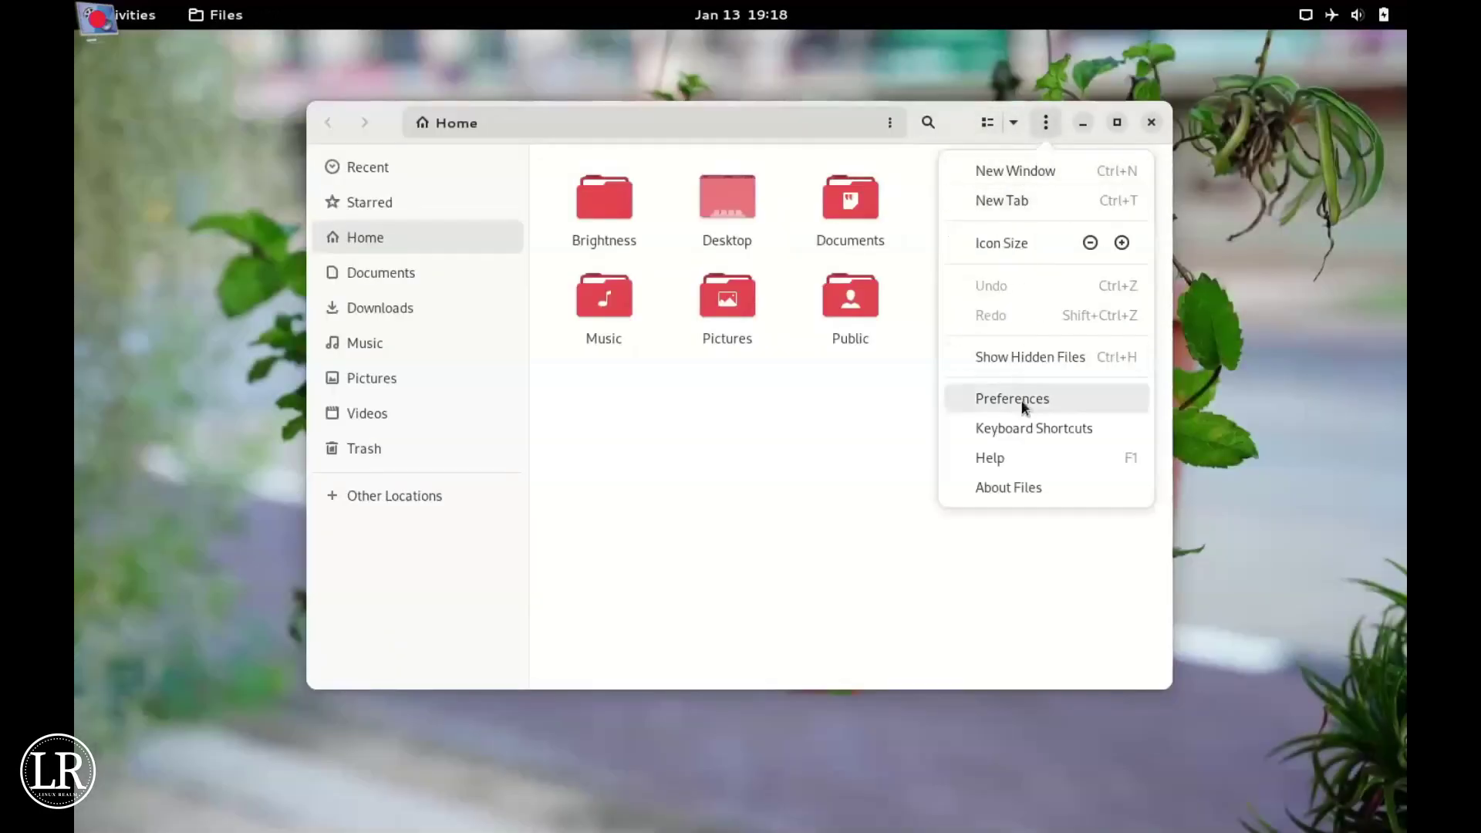
{"action": "left_click", "coordinate": [1031, 487]}
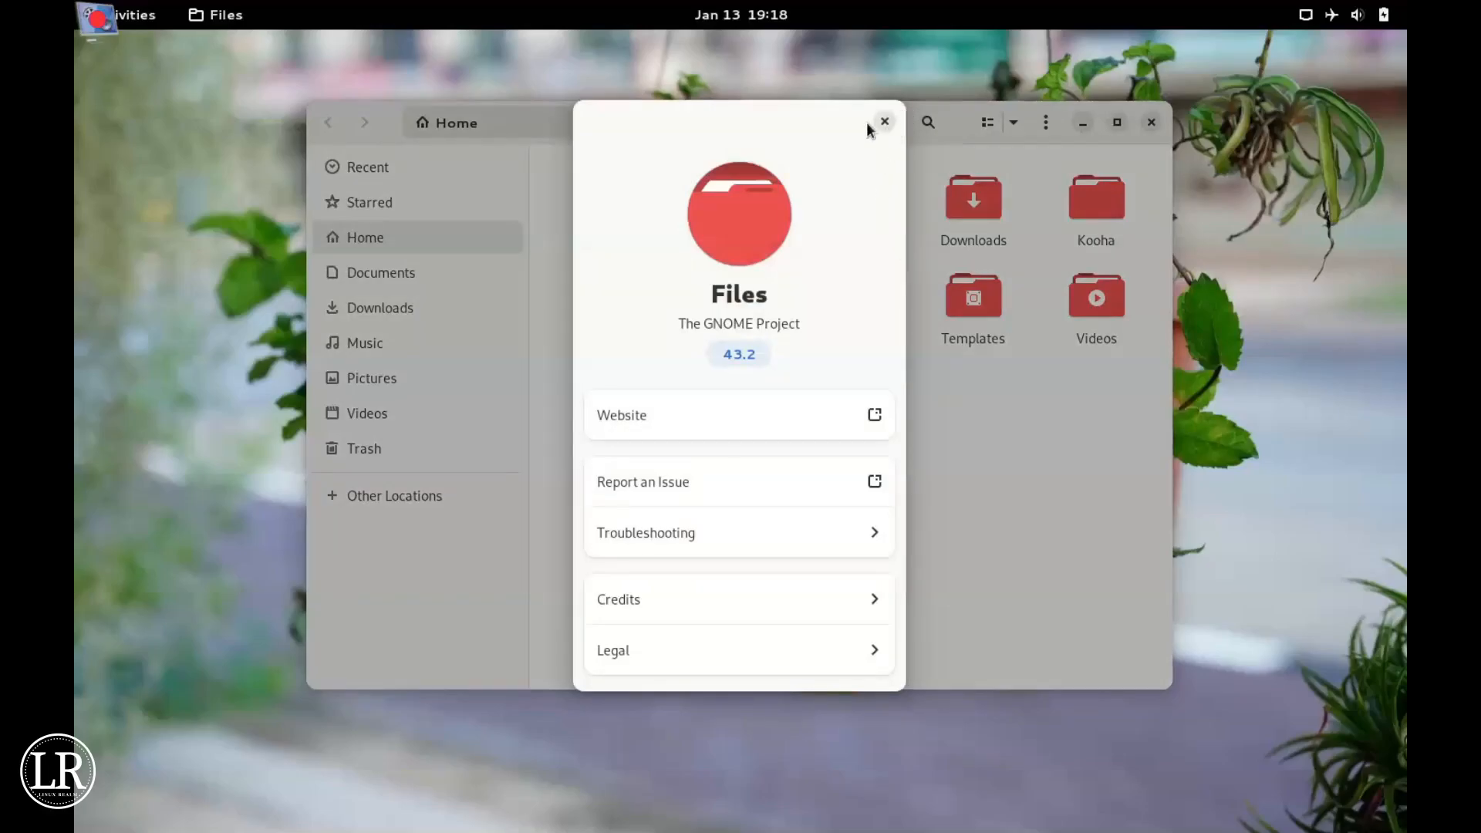
{"action": "left_click", "coordinate": [884, 122]}
{"action": "left_click", "coordinate": [1151, 122]}
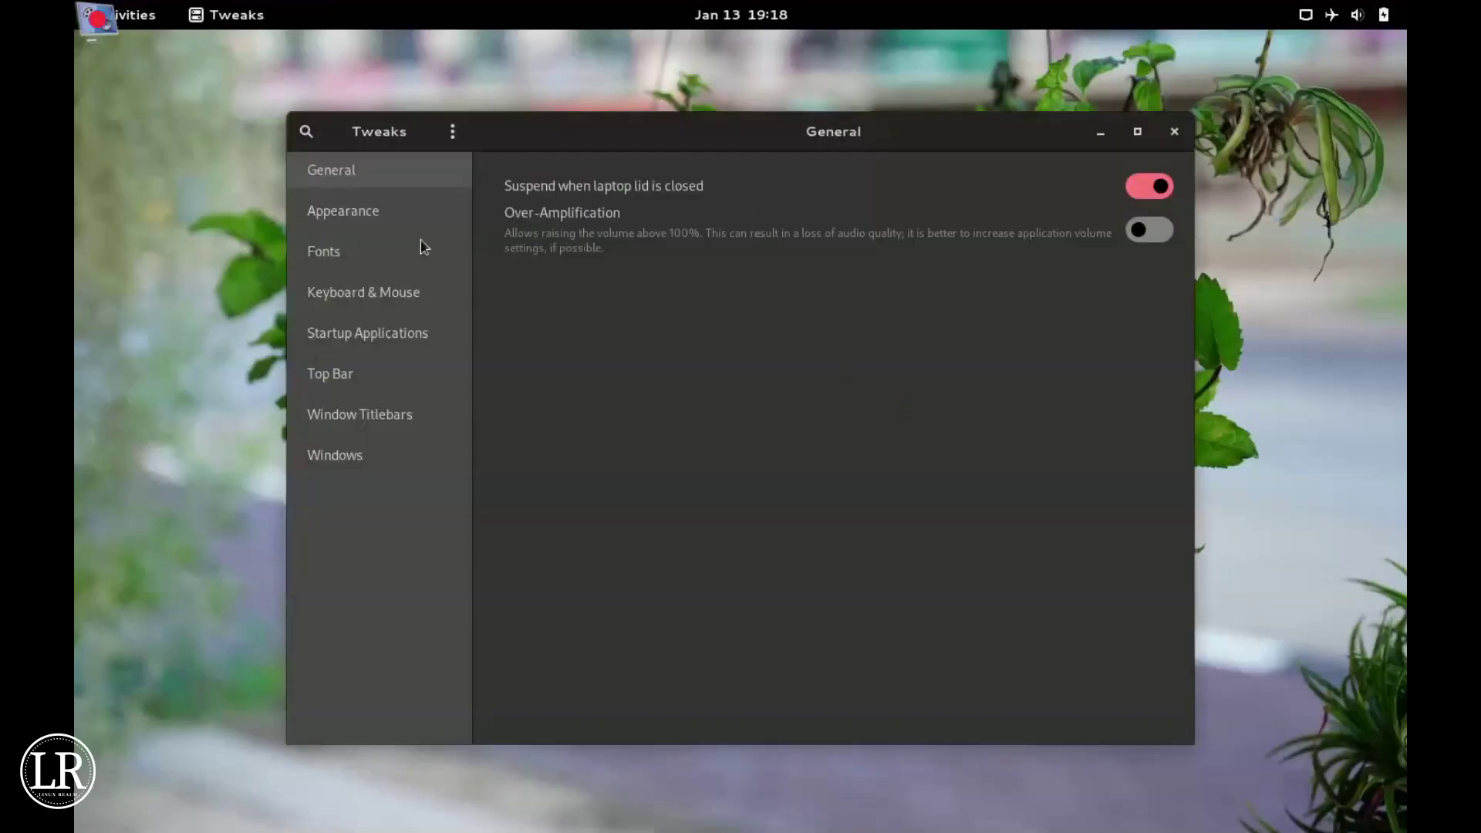
Step: Browse Tweaks' Appearance, Fonts, Startup Applications, Top Bar and Window Titlebars pages
{"action": "left_click", "coordinate": [360, 225]}
{"action": "left_click", "coordinate": [310, 266]}
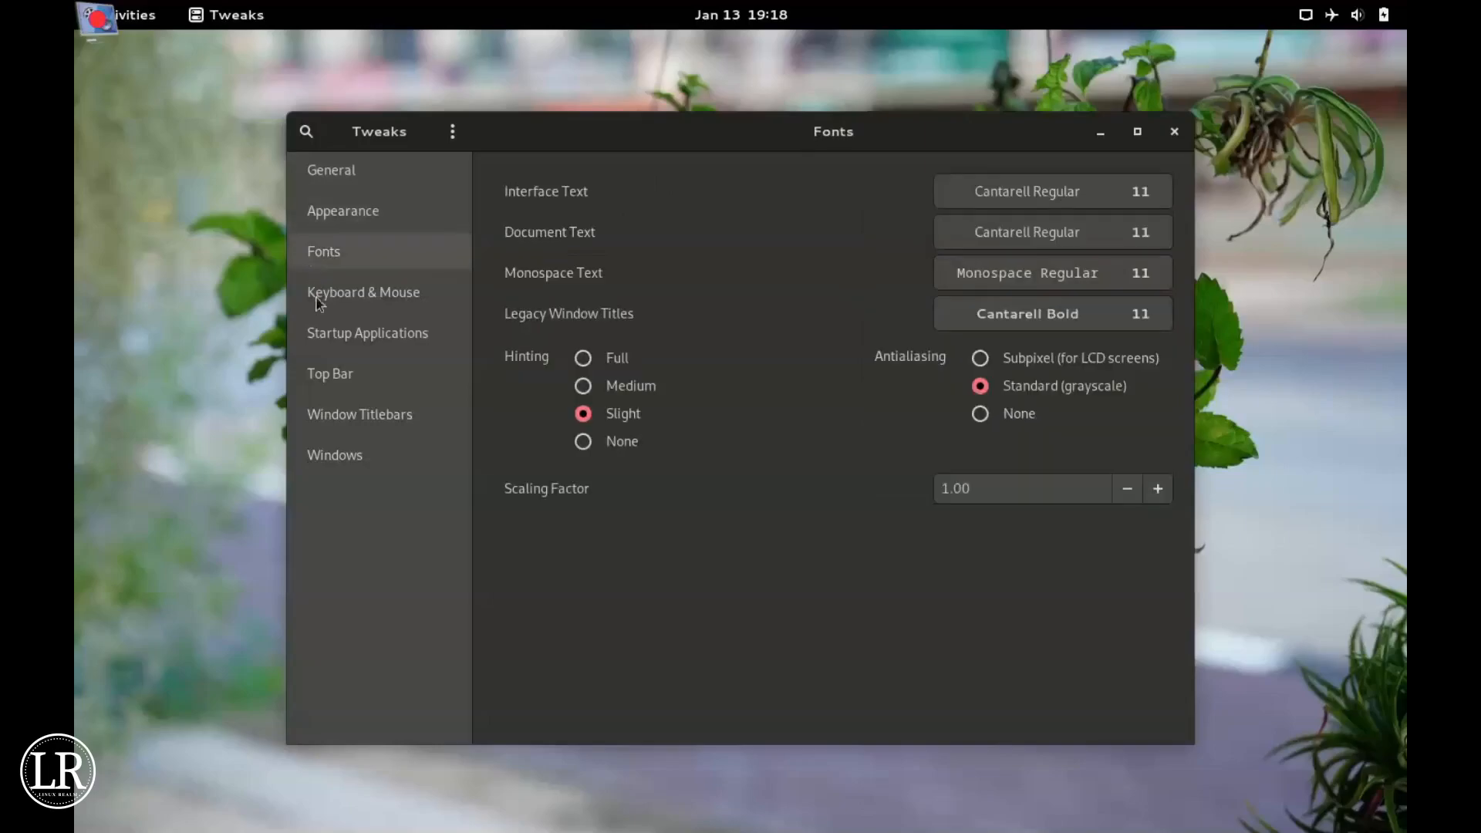
{"action": "left_click", "coordinate": [349, 337]}
{"action": "left_click", "coordinate": [351, 391]}
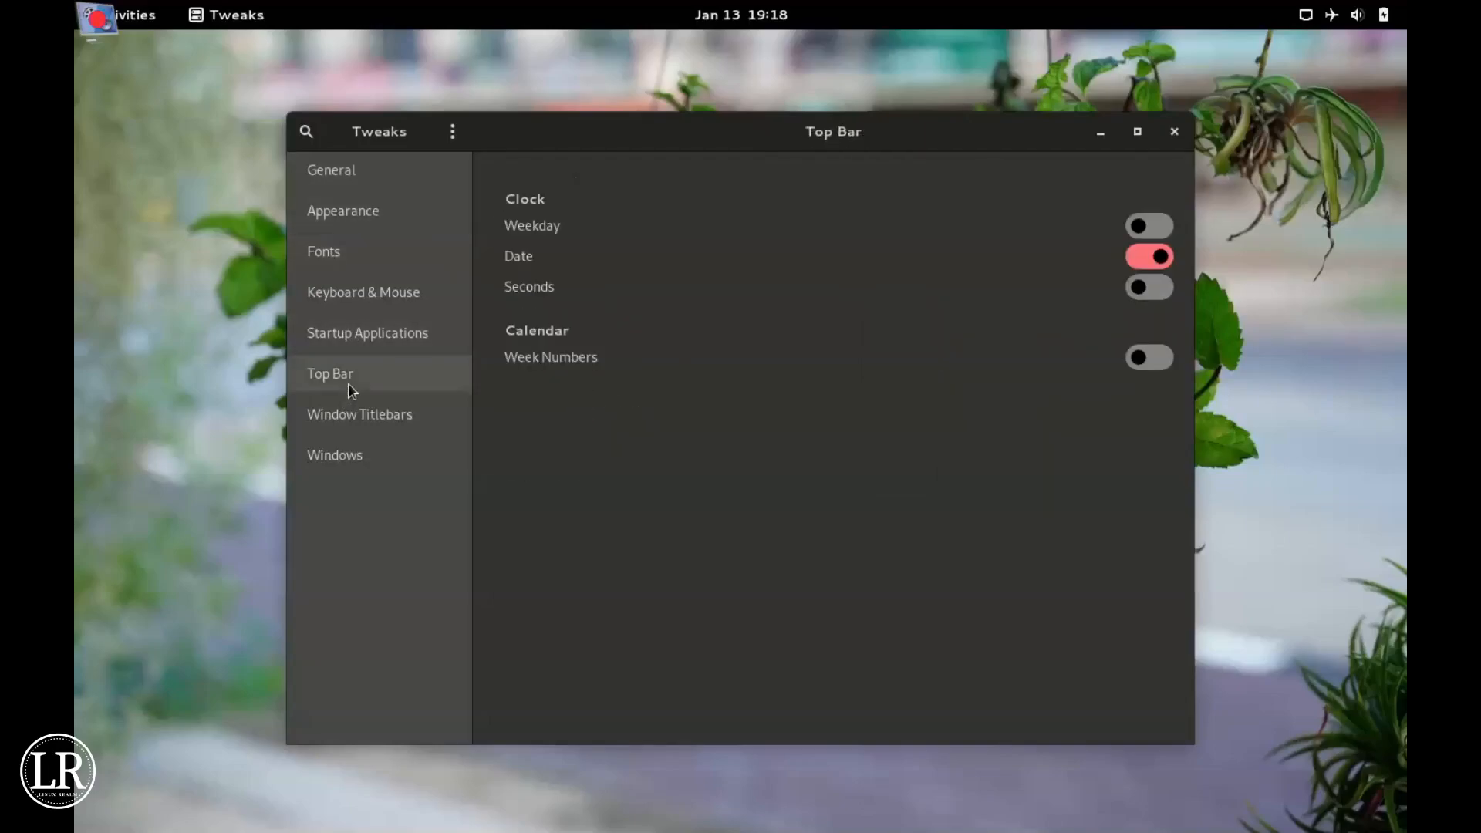
{"action": "left_click", "coordinate": [368, 414]}
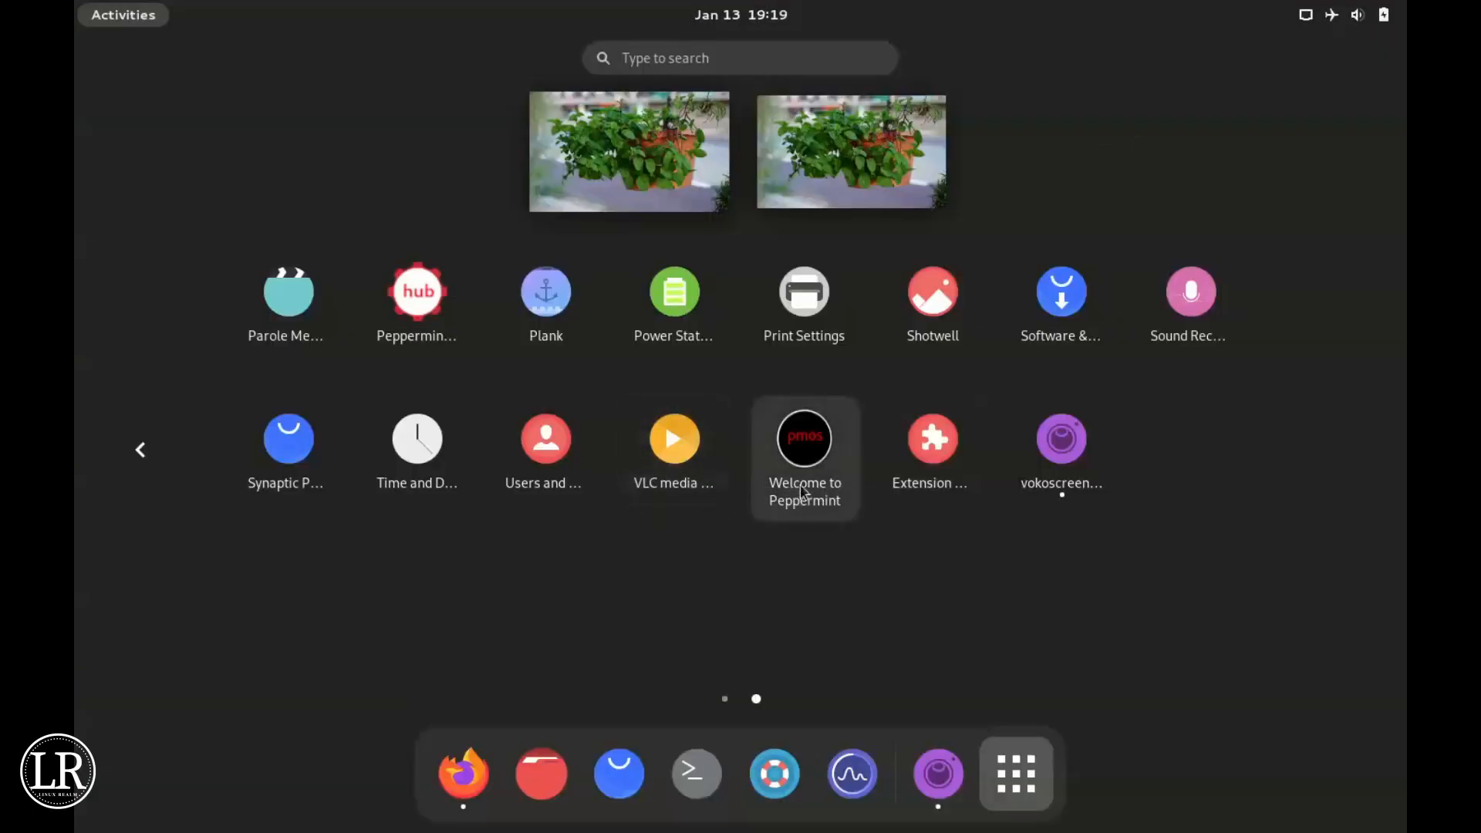
{"action": "left_click", "coordinate": [808, 452]}
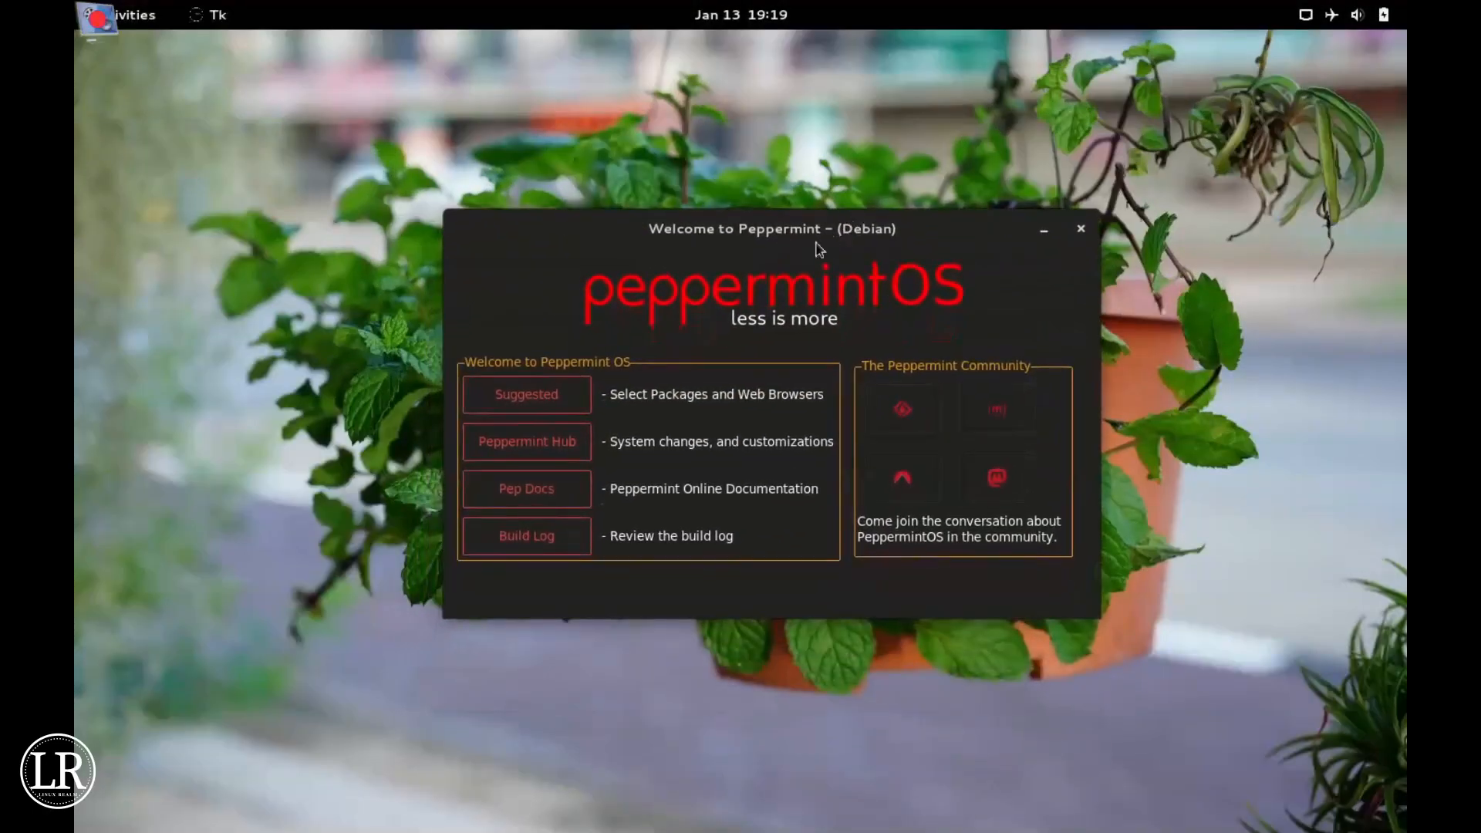
{"action": "left_click", "coordinate": [538, 396]}
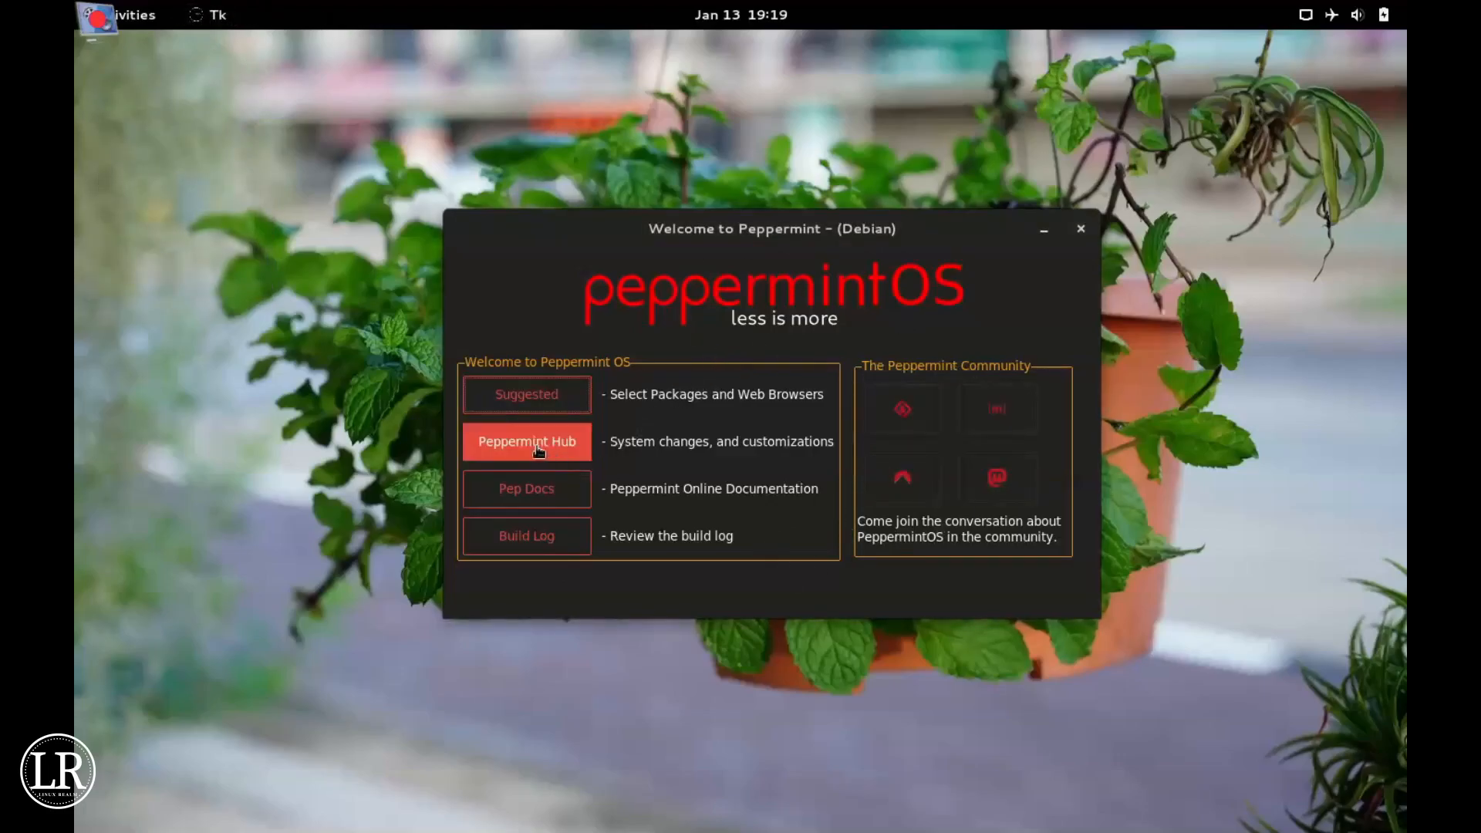
Step: Launch Extension Manager, switch on Use Extensions so Dash to Dock for COSMIC shows a dock, then minimize it
{"action": "left_click", "coordinate": [1085, 233]}
{"action": "key", "text": "super"}
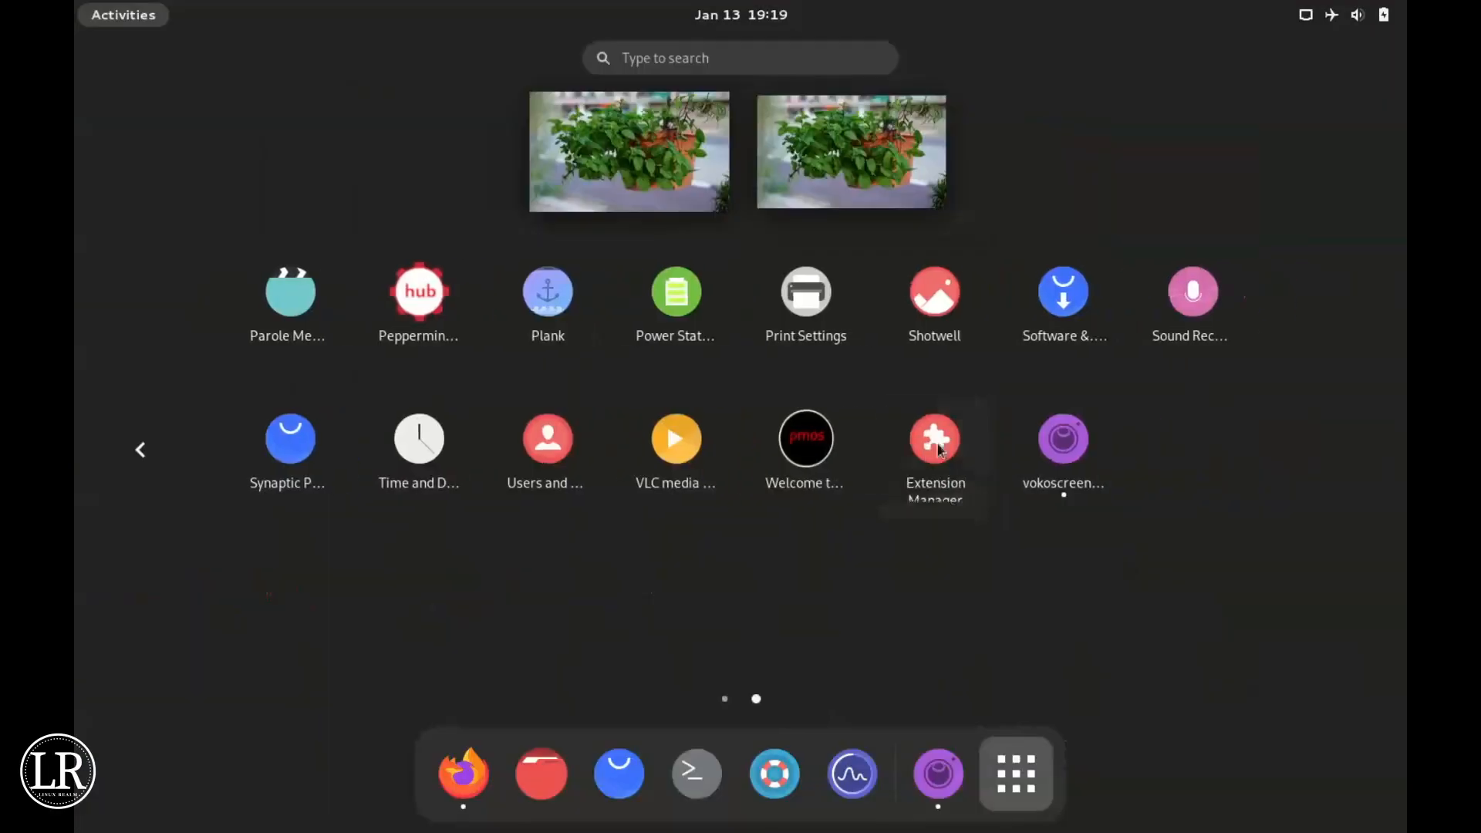
{"action": "left_click", "coordinate": [955, 451]}
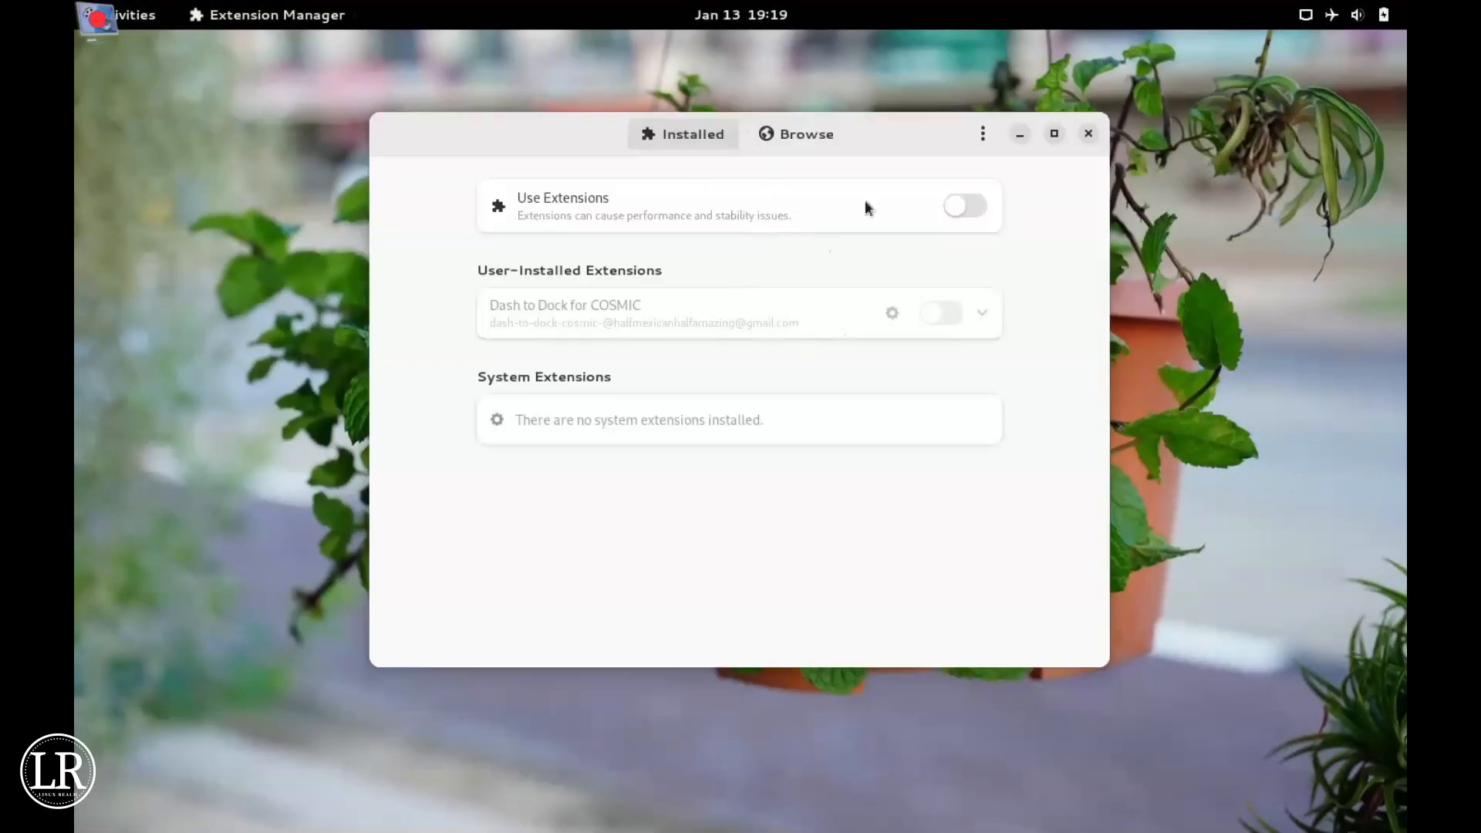
{"action": "left_click", "coordinate": [983, 206]}
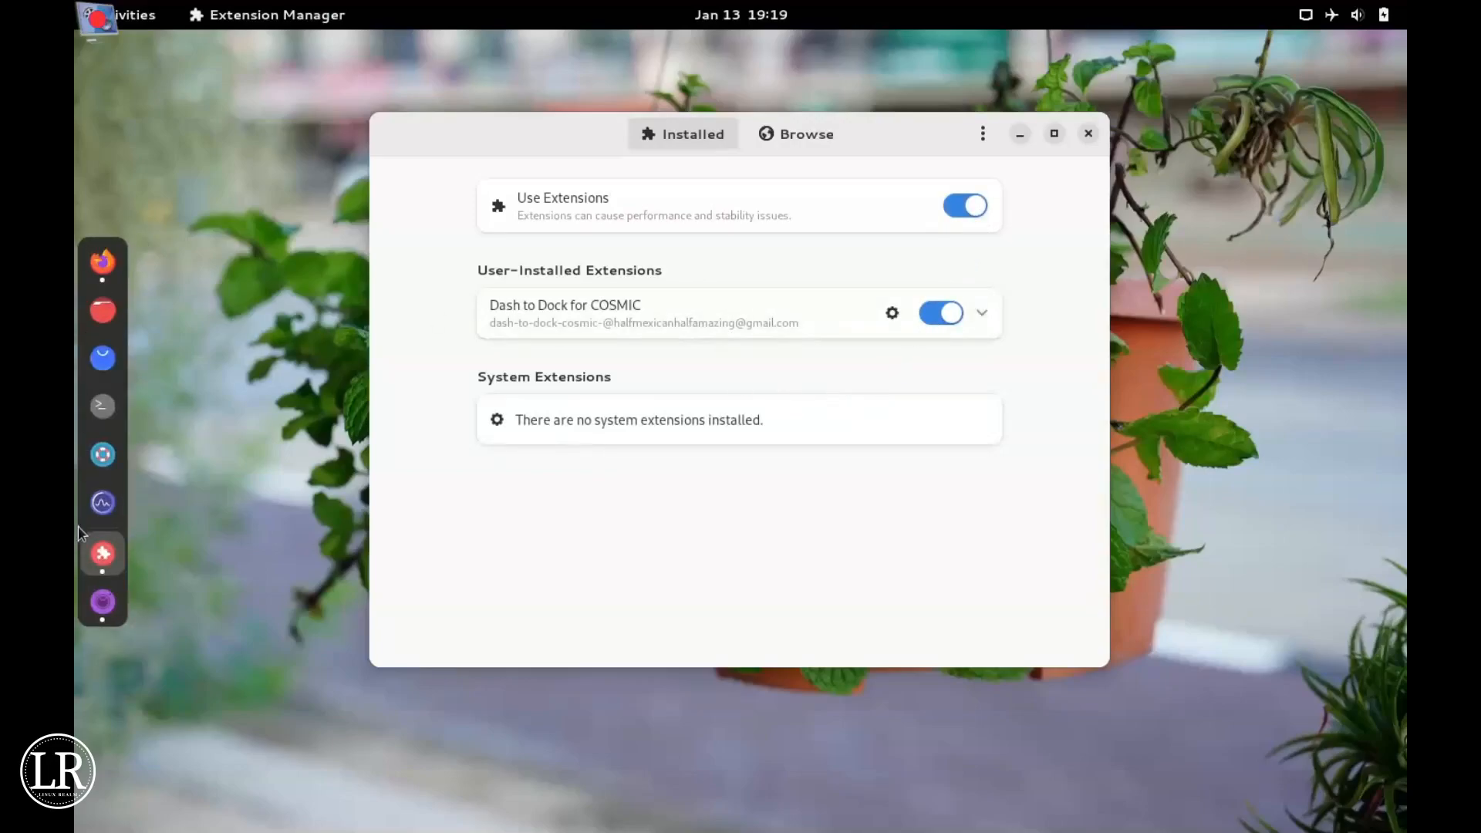
{"action": "left_click", "coordinate": [1021, 134]}
Step: Launch Peppermint Hub to view its system and software tools, then close it
{"action": "key", "text": "super"}
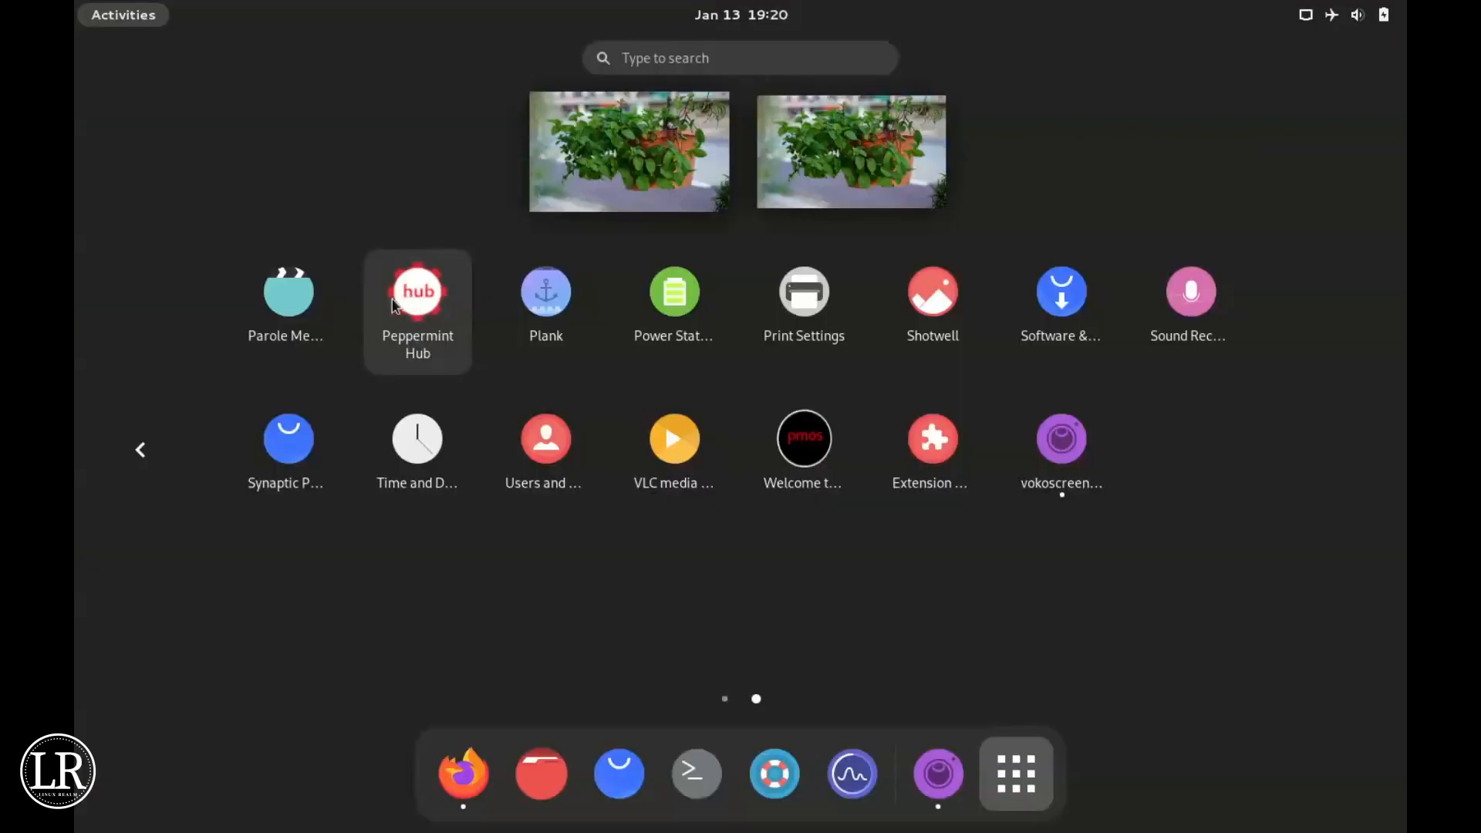
{"action": "left_click", "coordinate": [410, 322]}
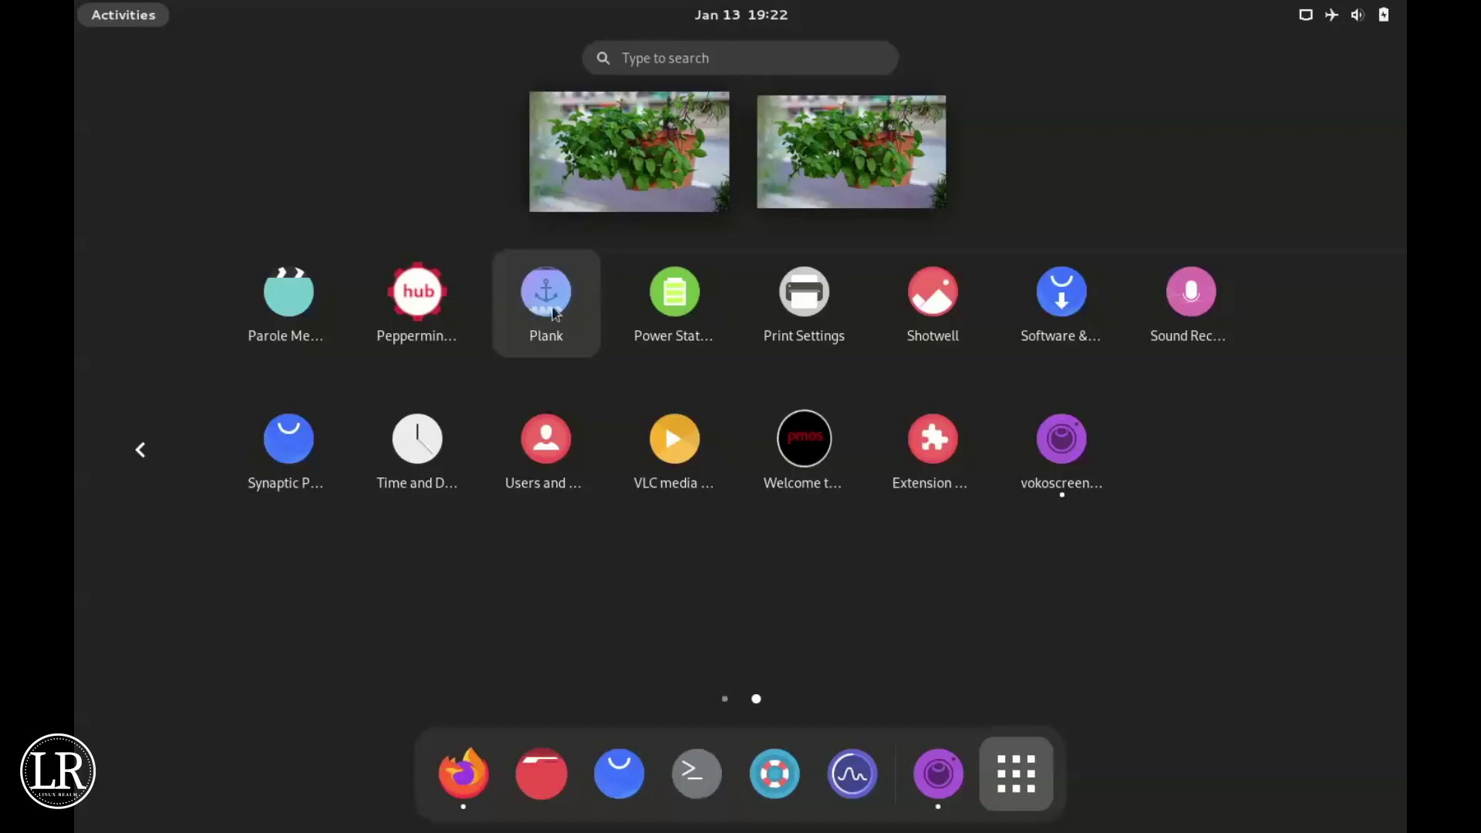
{"action": "left_click", "coordinate": [546, 296]}
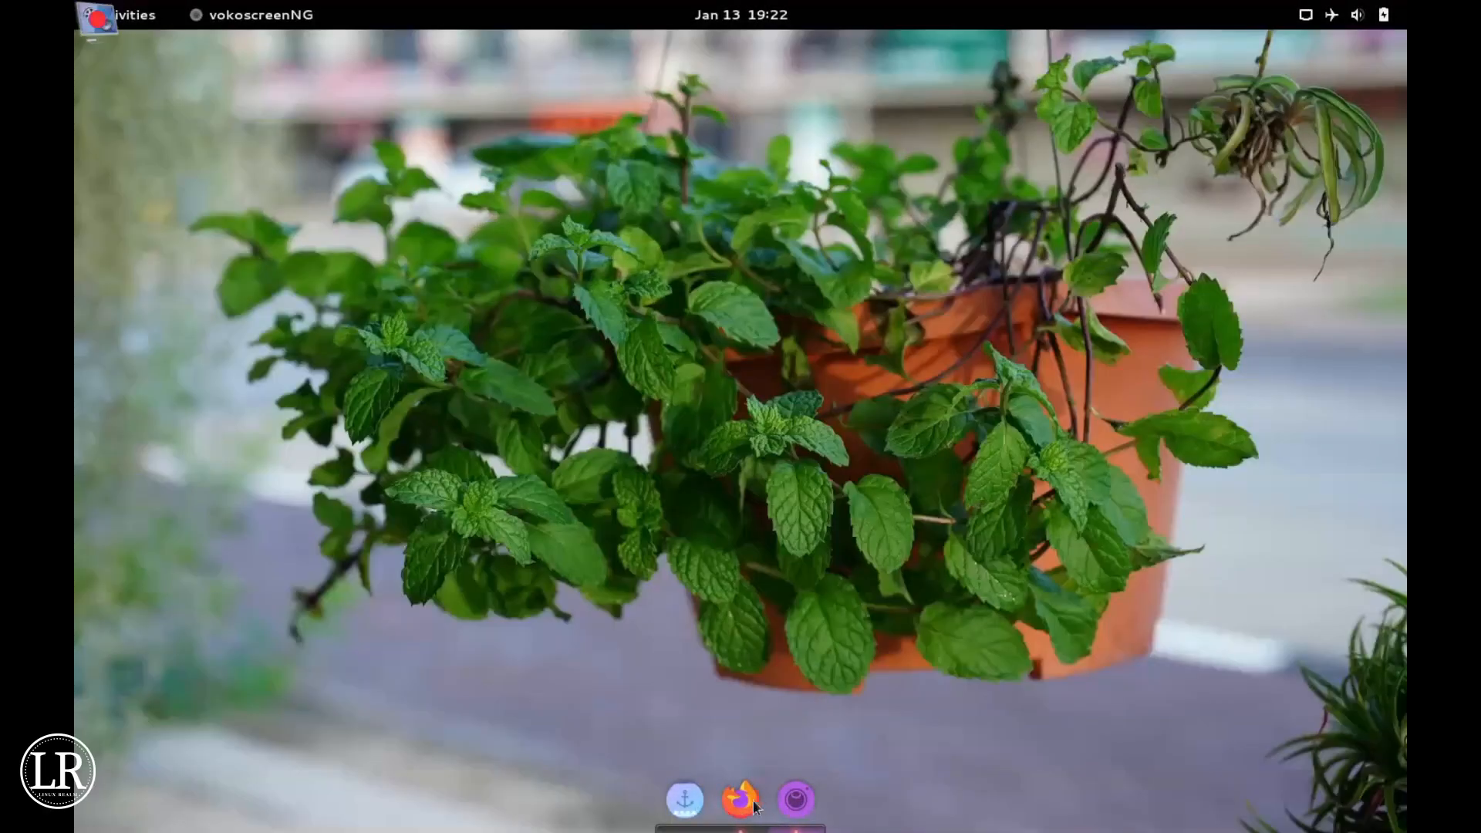
Step: Use the Plank dock and Activities to show the full application grid on page 2
{"action": "left_click", "coordinate": [680, 803]}
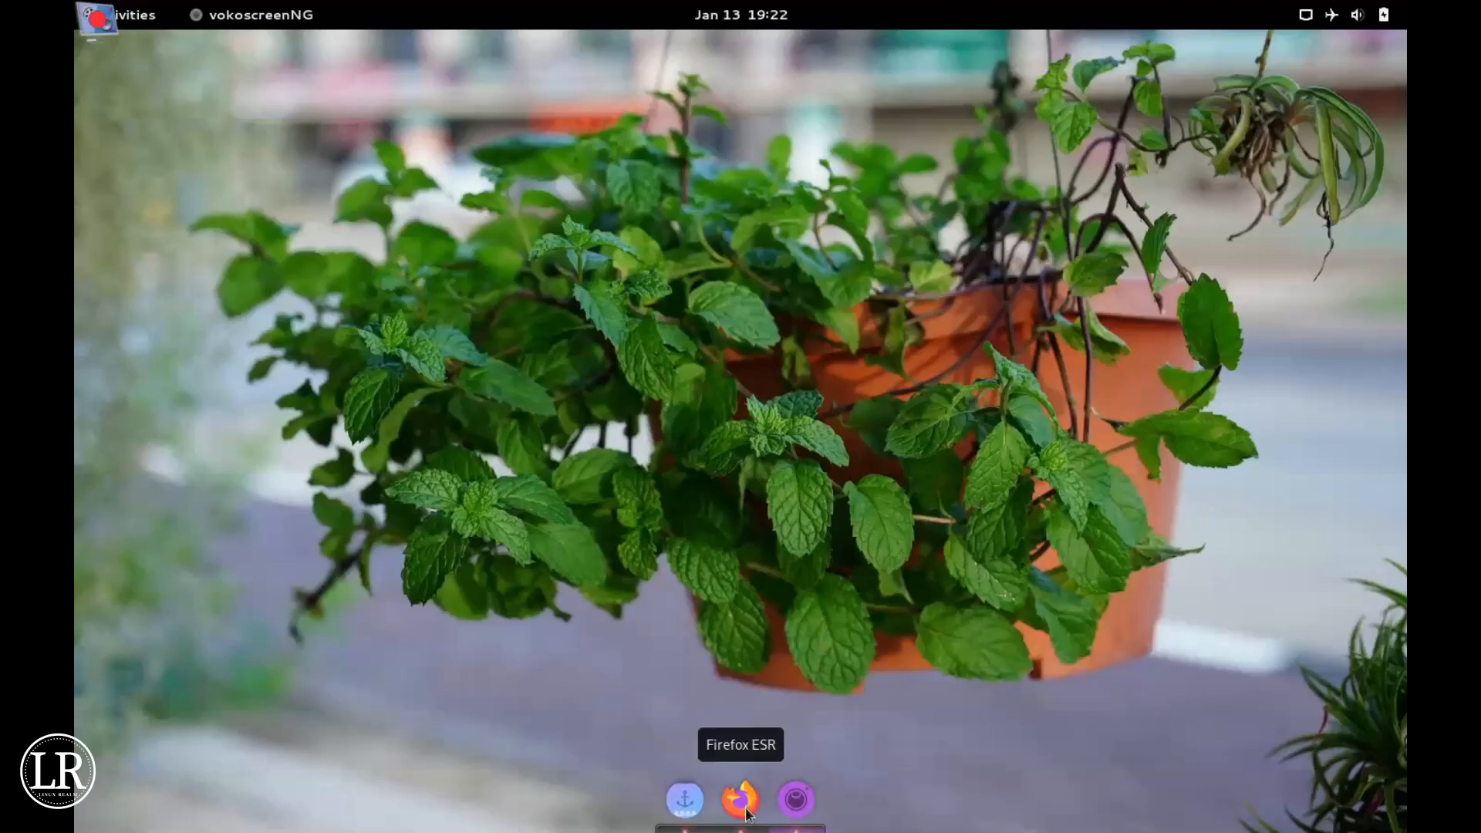
{"action": "left_click", "coordinate": [133, 21]}
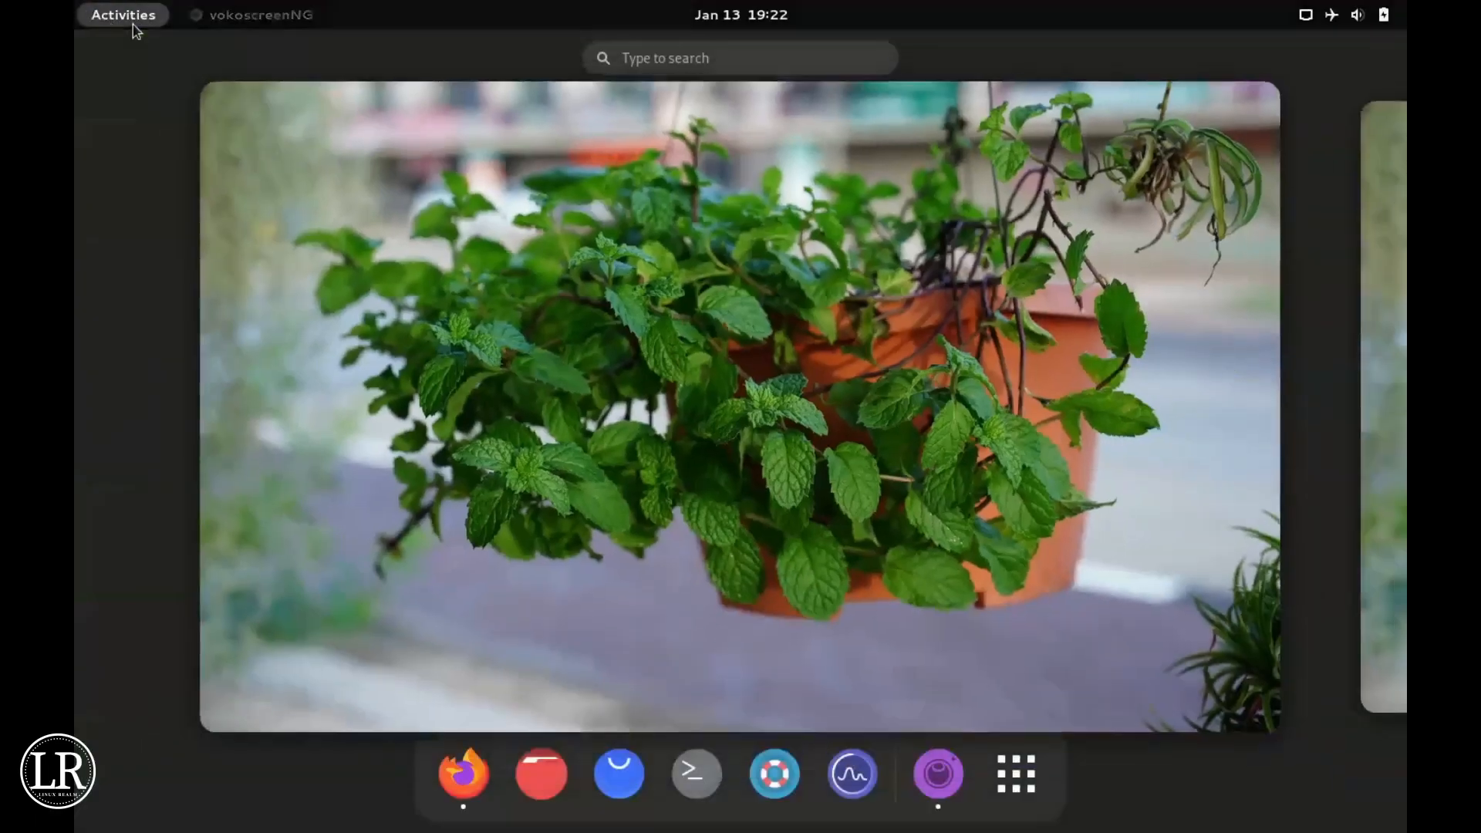
{"action": "left_click", "coordinate": [1039, 791]}
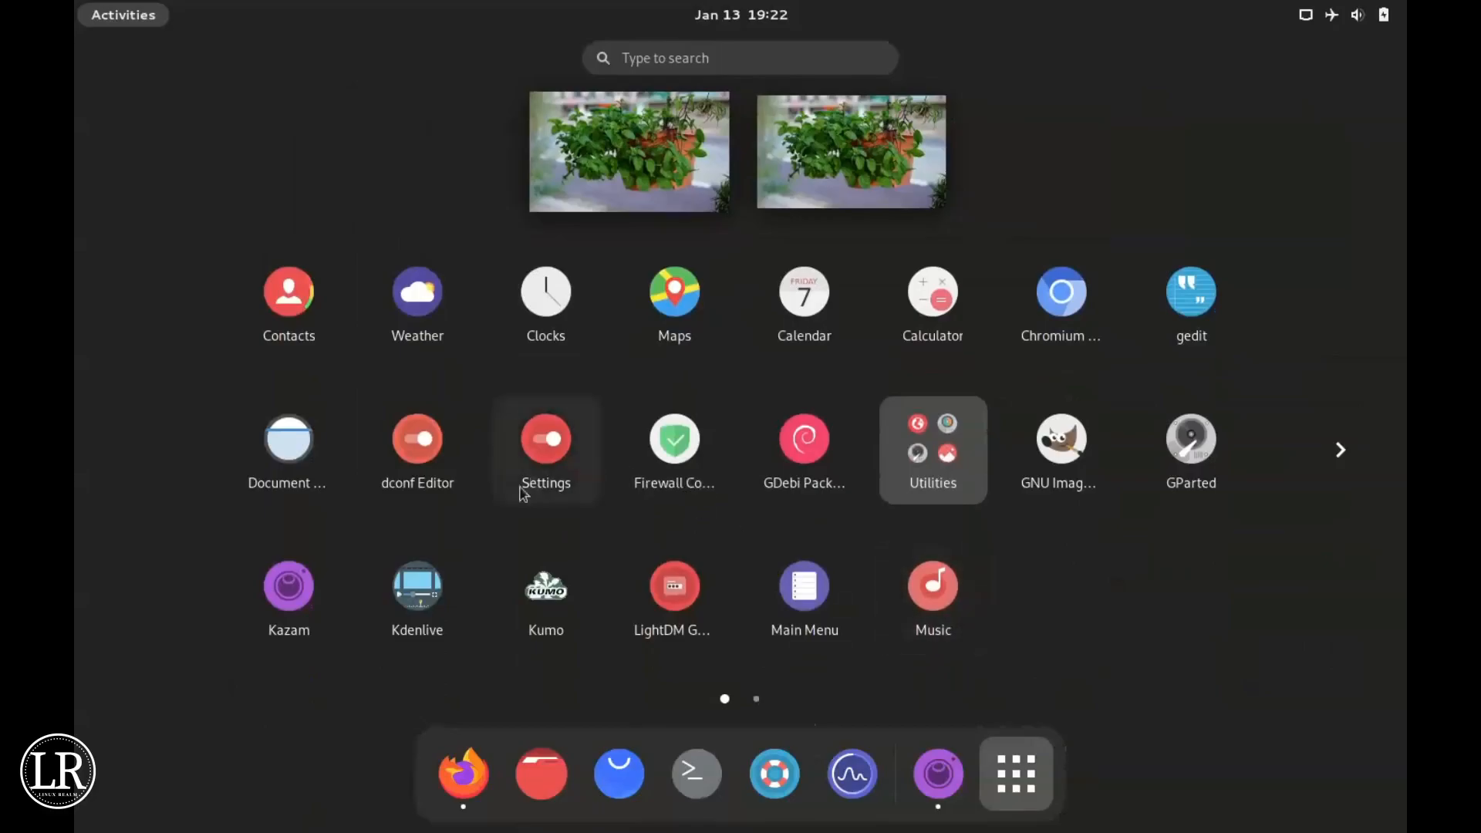
{"action": "scroll", "coordinate": [717, 347], "scroll_direction": "down", "scroll_amount": 1}
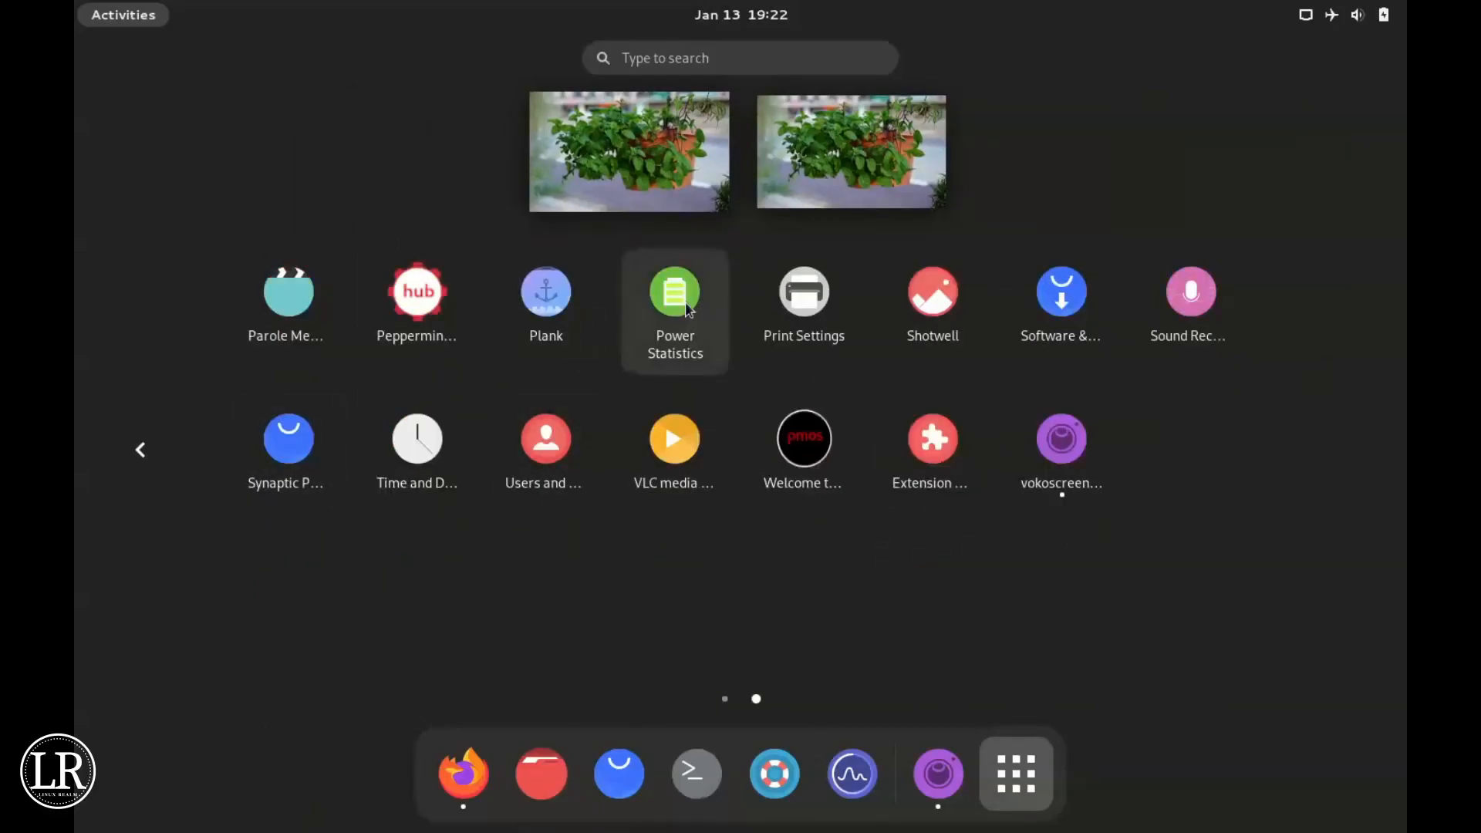
Step: Select the orange-and-red dripping wallpaper, minimize Settings to view it, then restore Settings from the dock
{"action": "left_click", "coordinate": [681, 304]}
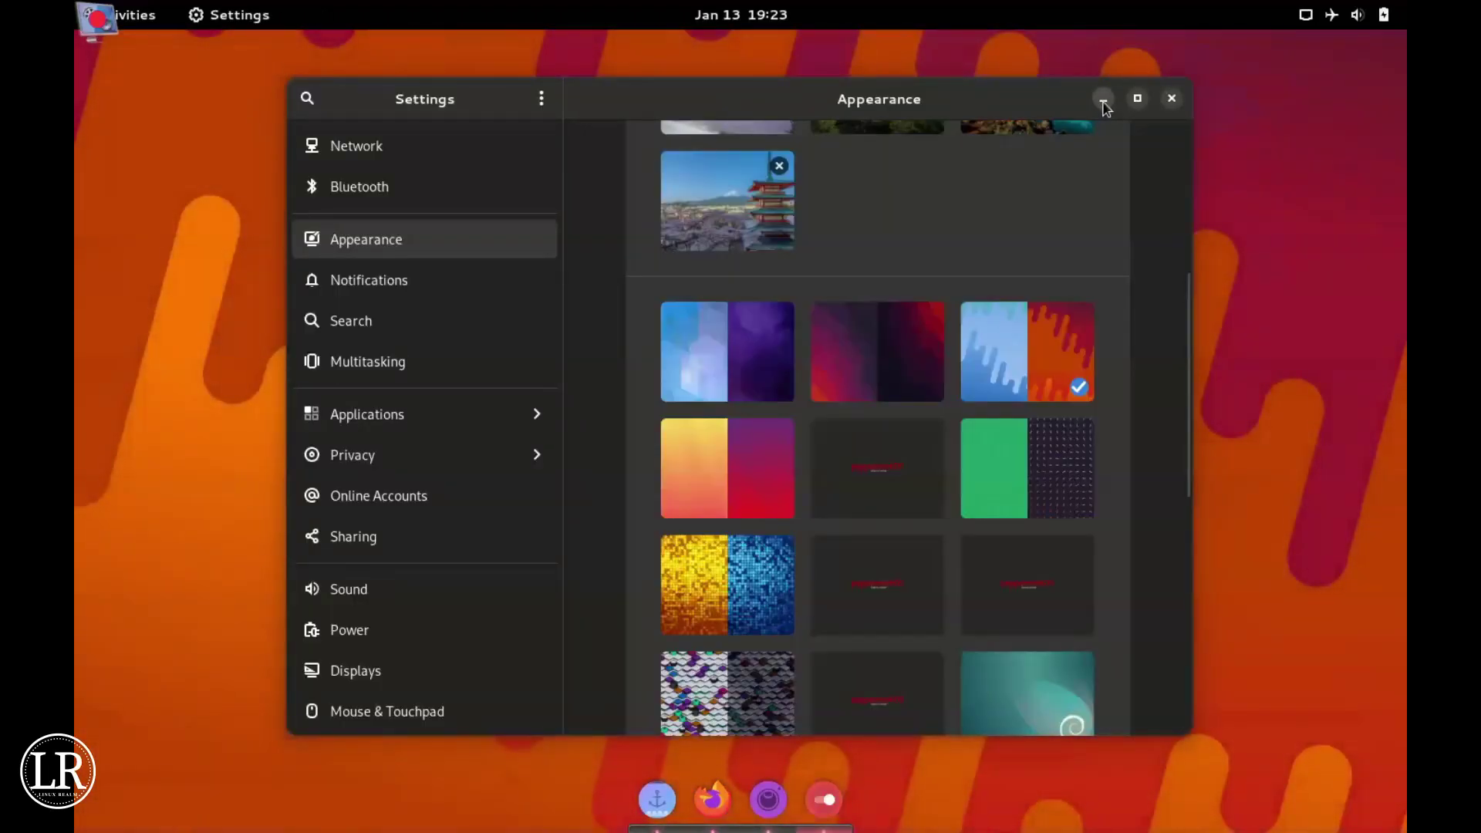
{"action": "left_click", "coordinate": [1101, 100]}
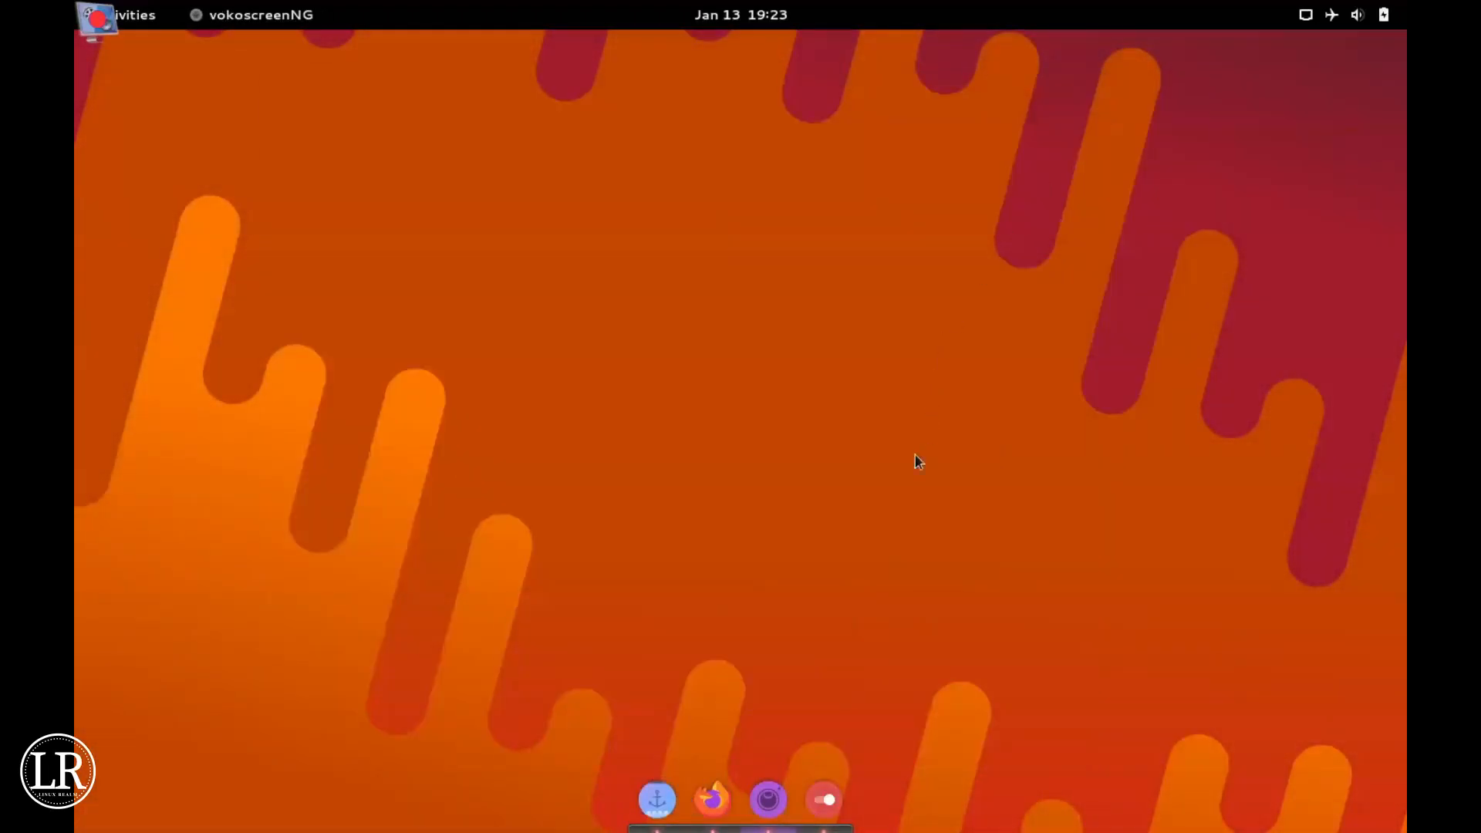
{"action": "left_click", "coordinate": [823, 800]}
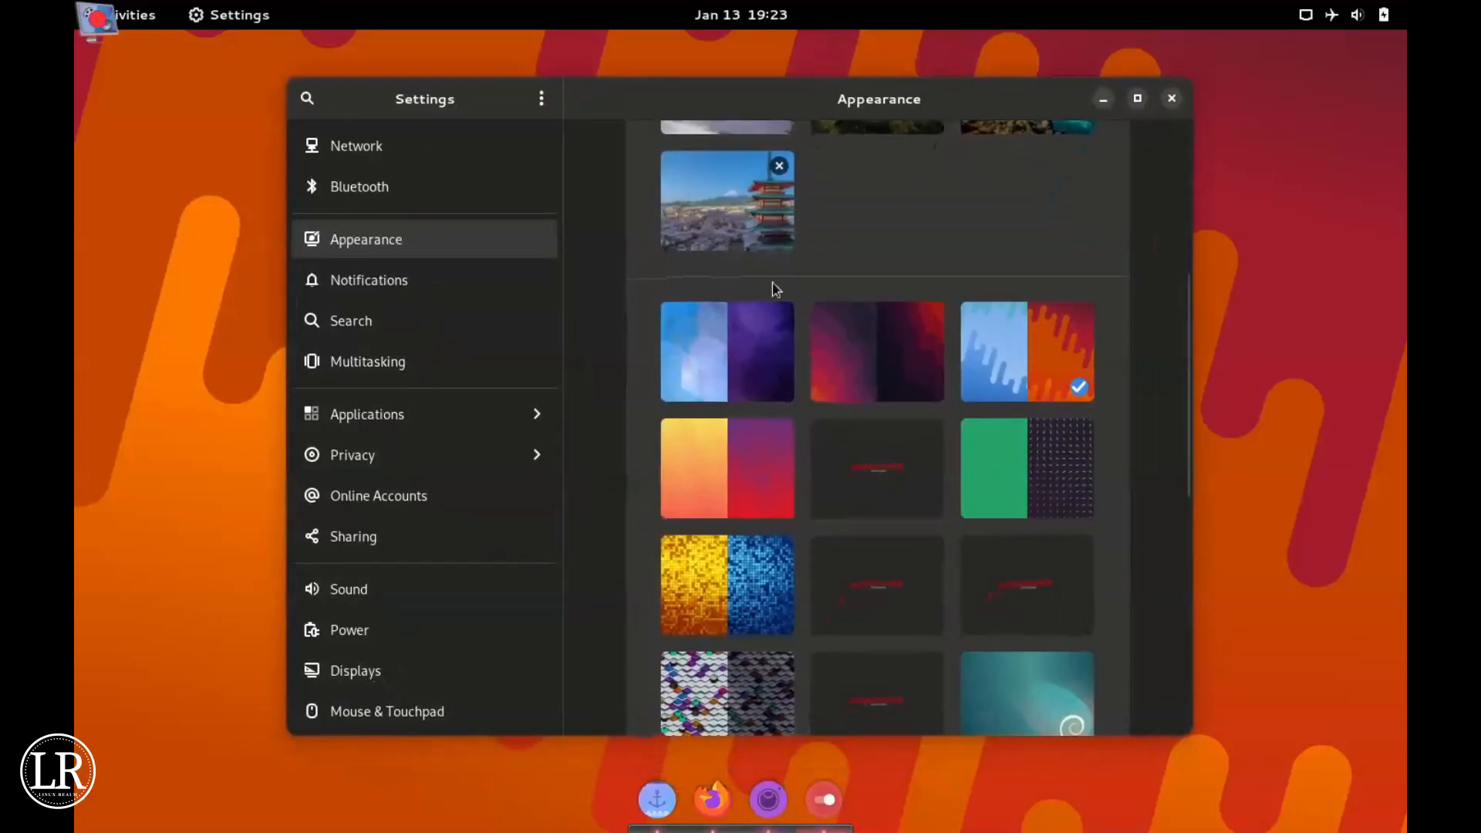